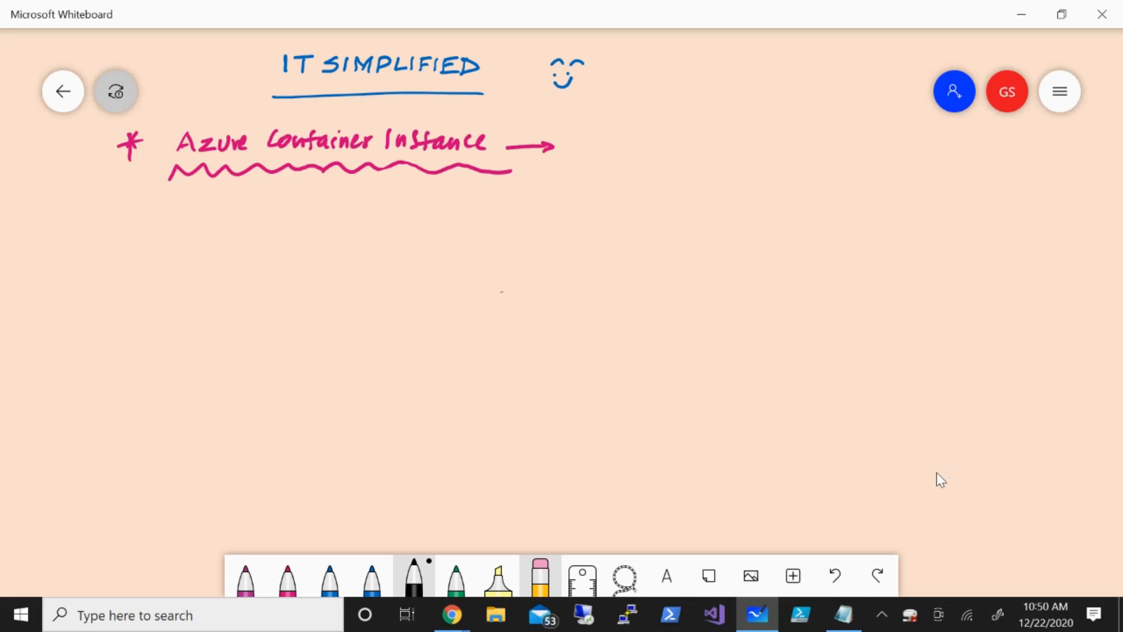
# Draw two server boxes labelled Phy and VM in black beneath the Azure Container Instance heading, each with a dividing line near its base.
pyautogui.moveTo(176, 226)
pyautogui.mouseDown()
pyautogui.moveTo(176, 263)
pyautogui.moveTo(209, 223)
pyautogui.moveTo(212, 263)
pyautogui.moveTo(184, 269)
pyautogui.moveTo(212, 264)
pyautogui.moveTo(184, 292)
pyautogui.moveTo(202, 322)
pyautogui.mouseUp()
pyautogui.moveTo(257, 220)
pyautogui.mouseDown()
pyautogui.moveTo(254, 264)
pyautogui.moveTo(277, 216)
pyautogui.moveTo(290, 257)
pyautogui.mouseUp()
pyautogui.moveTo(253, 266)
pyautogui.mouseDown()
pyautogui.moveTo(290, 260)
pyautogui.moveTo(260, 279)
pyautogui.mouseUp()
pyautogui.moveTo(264, 300)
pyautogui.mouseDown()
pyautogui.moveTo(266, 278)
pyautogui.moveTo(283, 296)
pyautogui.mouseUp()
pyautogui.moveTo(174, 240); pyautogui.dragTo(211, 252)
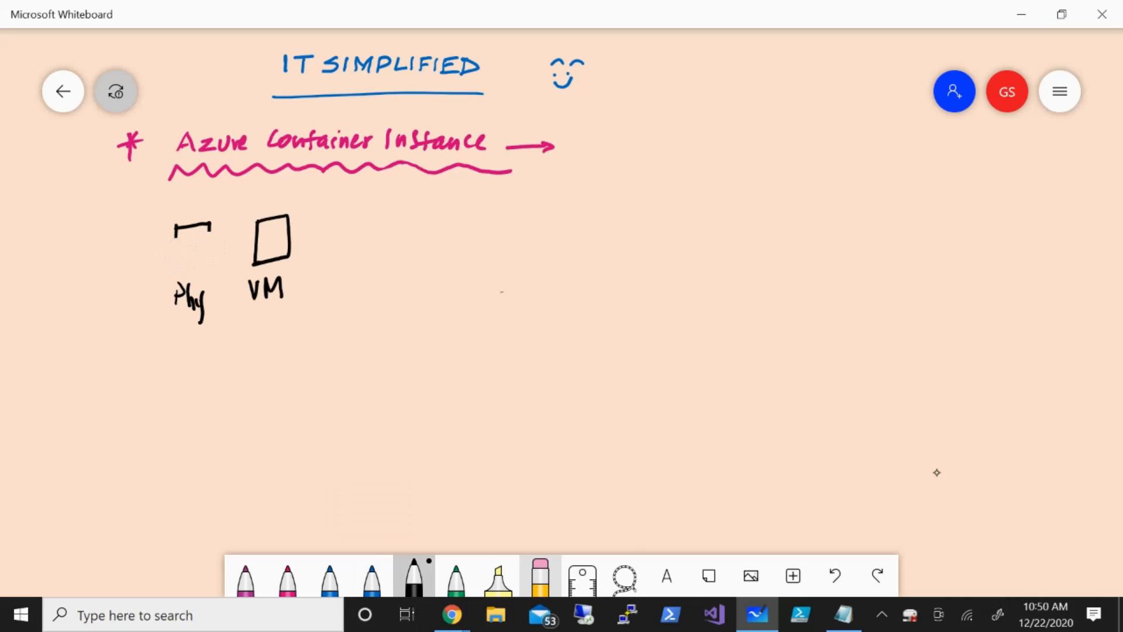
pyautogui.click(414, 576)
pyautogui.click(937, 472)
pyautogui.moveTo(175, 230)
pyautogui.mouseDown()
pyautogui.moveTo(175, 266)
pyautogui.moveTo(211, 260)
pyautogui.moveTo(204, 249)
pyautogui.moveTo(289, 242)
pyautogui.mouseUp()
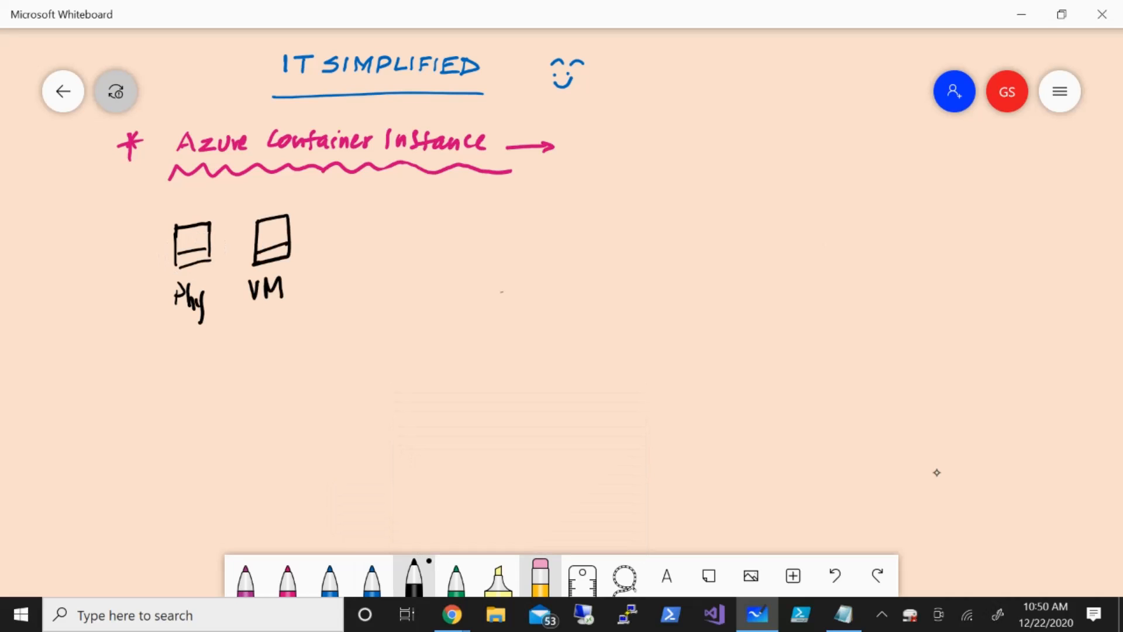
# Draw three small boxes on top of the VM box, label them as containers, and handwrite a connected label above the Phy box.
pyautogui.moveTo(260, 196)
pyautogui.mouseDown()
pyautogui.moveTo(260, 215)
pyautogui.moveTo(292, 215)
pyautogui.moveTo(304, 200)
pyautogui.moveTo(305, 221)
pyautogui.moveTo(317, 219)
pyautogui.mouseUp()
pyautogui.moveTo(317, 210); pyautogui.dragTo(327, 217)
pyautogui.moveTo(328, 200)
pyautogui.mouseDown()
pyautogui.moveTo(330, 218)
pyautogui.moveTo(335, 204)
pyautogui.mouseUp()
pyautogui.moveTo(335, 207); pyautogui.dragTo(343, 215)
pyautogui.moveTo(345, 210); pyautogui.dragTo(358, 208)
pyautogui.moveTo(190, 219); pyautogui.dragTo(190, 237)
pyautogui.moveTo(193, 187)
pyautogui.mouseDown()
pyautogui.moveTo(191, 205)
pyautogui.moveTo(209, 207)
pyautogui.mouseUp()
pyautogui.moveTo(211, 205)
pyautogui.mouseDown()
pyautogui.moveTo(215, 192)
pyautogui.moveTo(216, 208)
pyautogui.mouseUp()
pyautogui.moveTo(216, 198); pyautogui.dragTo(229, 206)
pyautogui.moveTo(226, 200); pyautogui.dragTo(236, 204)
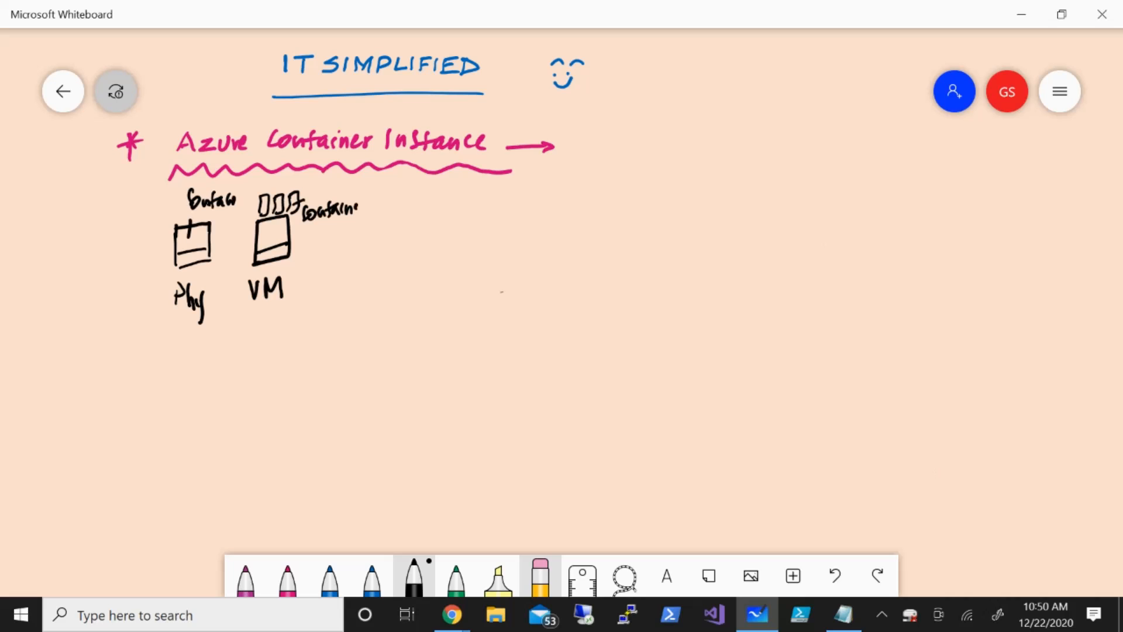
# Sketch a second VM box with a Docker Engine layer labelled beside it and two small container boxes on top.
pyautogui.moveTo(482, 230); pyautogui.dragTo(476, 296)
pyautogui.moveTo(482, 231)
pyautogui.mouseDown()
pyautogui.moveTo(528, 232)
pyautogui.moveTo(527, 290)
pyautogui.moveTo(477, 301)
pyautogui.moveTo(483, 336)
pyautogui.moveTo(493, 319)
pyautogui.mouseUp()
pyautogui.moveTo(497, 338)
pyautogui.mouseDown()
pyautogui.moveTo(498, 319)
pyautogui.moveTo(515, 338)
pyautogui.mouseUp()
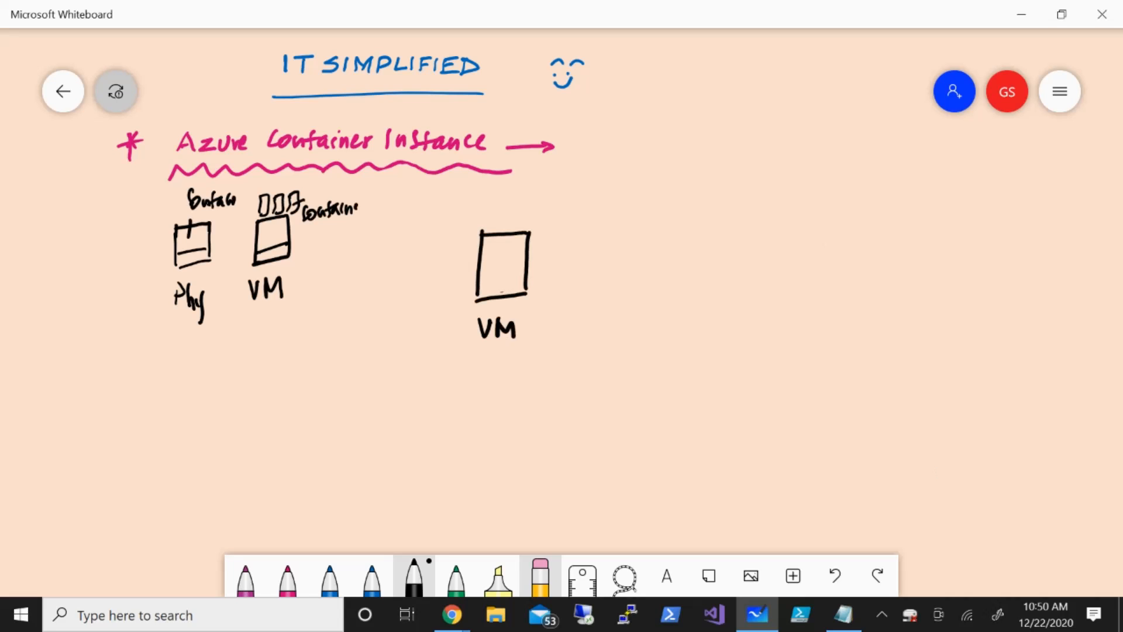
pyautogui.moveTo(480, 283)
pyautogui.mouseDown()
pyautogui.moveTo(523, 271)
pyautogui.moveTo(546, 291)
pyautogui.moveTo(561, 267)
pyautogui.moveTo(577, 285)
pyautogui.mouseUp()
pyautogui.moveTo(584, 265); pyautogui.dragTo(592, 287)
pyautogui.moveTo(587, 279); pyautogui.dragTo(606, 275)
pyautogui.moveTo(551, 306)
pyautogui.mouseDown()
pyautogui.moveTo(562, 331)
pyautogui.moveTo(579, 315)
pyautogui.moveTo(573, 351)
pyautogui.moveTo(606, 305)
pyautogui.mouseUp()
pyautogui.moveTo(495, 206)
pyautogui.mouseDown()
pyautogui.moveTo(494, 227)
pyautogui.moveTo(529, 231)
pyautogui.mouseUp()
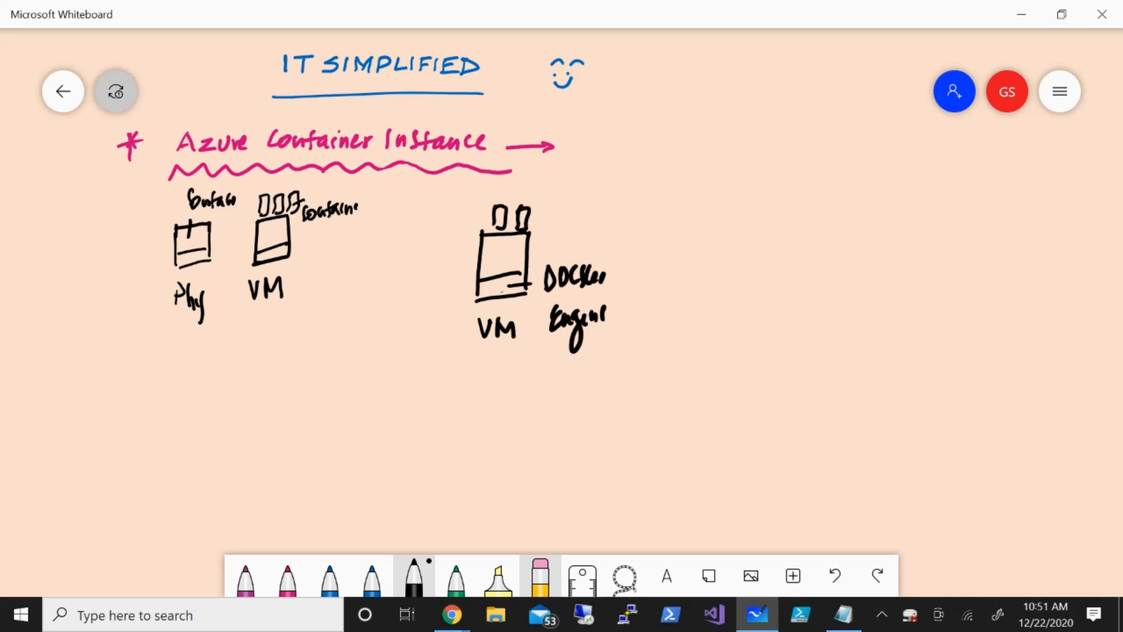
# Handwrite the notes "Serverless deployment" and "API" in the empty area beyond the Docker Engine sketch.
pyautogui.moveTo(855, 217)
pyautogui.mouseDown()
pyautogui.moveTo(842, 237)
pyautogui.moveTo(875, 230)
pyautogui.mouseUp()
pyautogui.moveTo(877, 229); pyautogui.dragTo(894, 235)
pyautogui.moveTo(900, 231); pyautogui.dragTo(910, 224)
pyautogui.moveTo(917, 220)
pyautogui.mouseDown()
pyautogui.moveTo(914, 240)
pyautogui.moveTo(930, 226)
pyautogui.moveTo(937, 237)
pyautogui.moveTo(1021, 241)
pyautogui.moveTo(1031, 227)
pyautogui.moveTo(1047, 231)
pyautogui.mouseUp()
pyautogui.moveTo(1062, 217); pyautogui.dragTo(1052, 234)
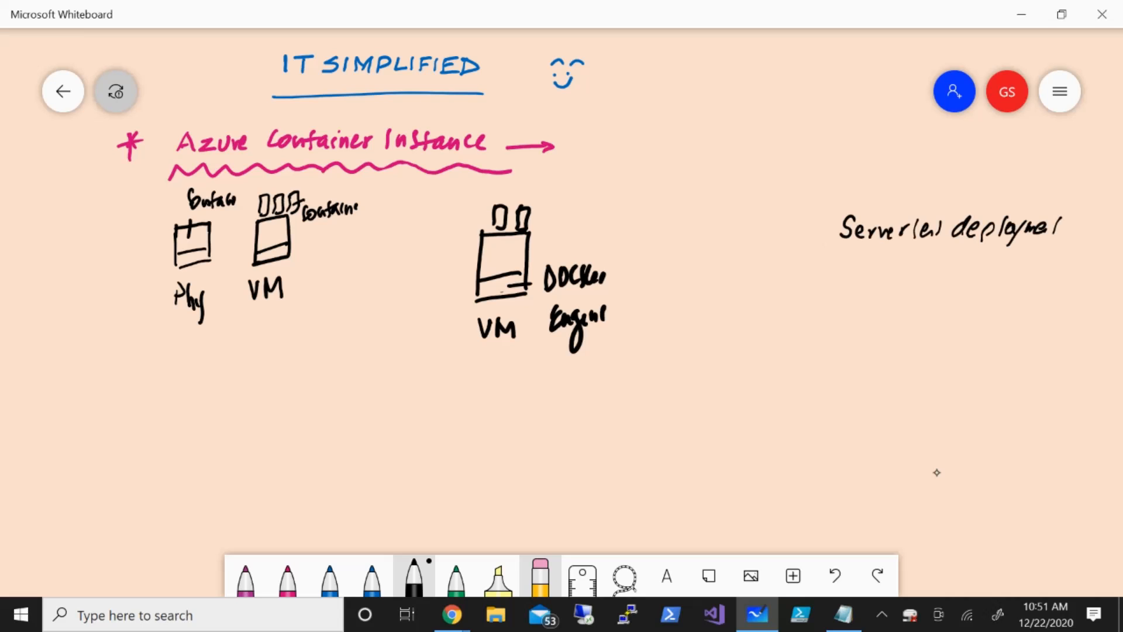
pyautogui.moveTo(775, 244)
pyautogui.mouseDown()
pyautogui.moveTo(760, 270)
pyautogui.moveTo(783, 274)
pyautogui.moveTo(787, 261)
pyautogui.mouseUp()
pyautogui.moveTo(807, 247)
pyautogui.mouseDown()
pyautogui.moveTo(803, 266)
pyautogui.moveTo(814, 244)
pyautogui.mouseUp()
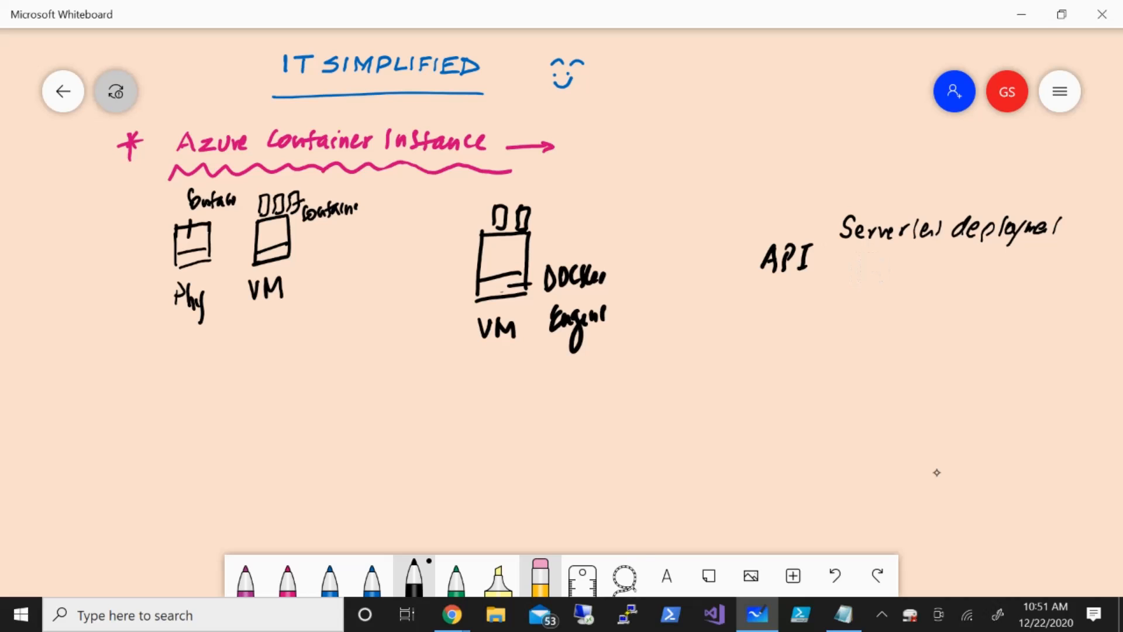
# Handwrite "vCore" and "RAM" below the serverless deployment note and join them with a bracket.
pyautogui.click(413, 578)
pyautogui.moveTo(878, 266)
pyautogui.mouseDown()
pyautogui.moveTo(901, 277)
pyautogui.moveTo(931, 270)
pyautogui.mouseUp()
pyautogui.moveTo(885, 300)
pyautogui.mouseDown()
pyautogui.moveTo(879, 319)
pyautogui.moveTo(927, 314)
pyautogui.mouseUp()
pyautogui.moveTo(939, 273)
pyautogui.mouseDown()
pyautogui.moveTo(954, 265)
pyautogui.moveTo(934, 308)
pyautogui.moveTo(975, 283)
pyautogui.mouseUp()
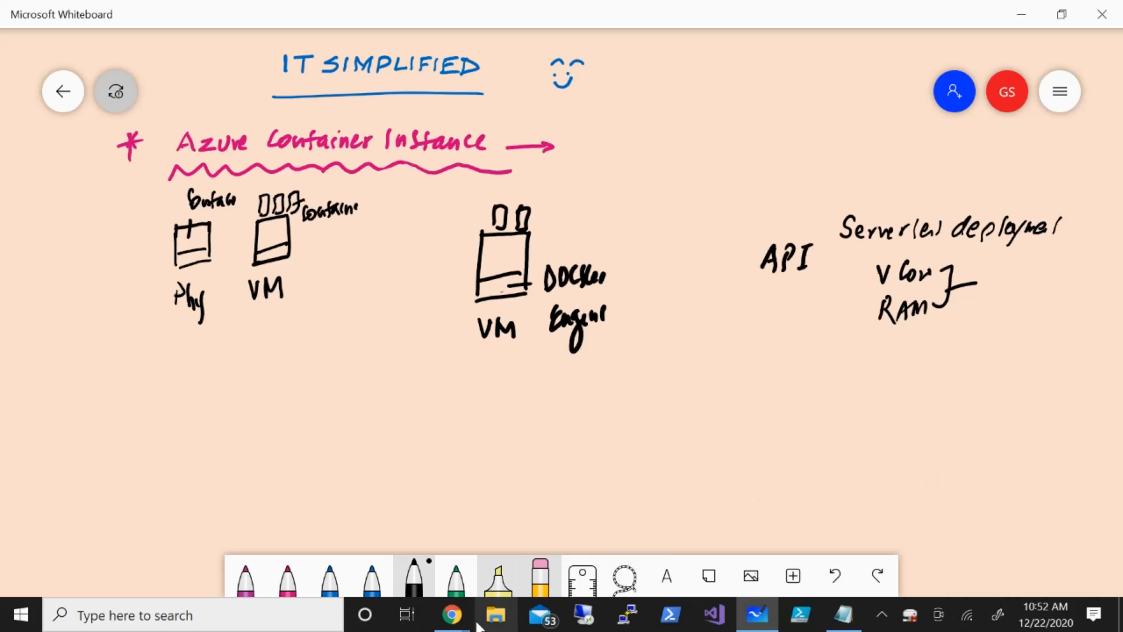
# Switch to the Azure portal in Chrome, search for "container", and open the creation form for a new container instance.
pyautogui.click(451, 614)
pyautogui.click(362, 571)
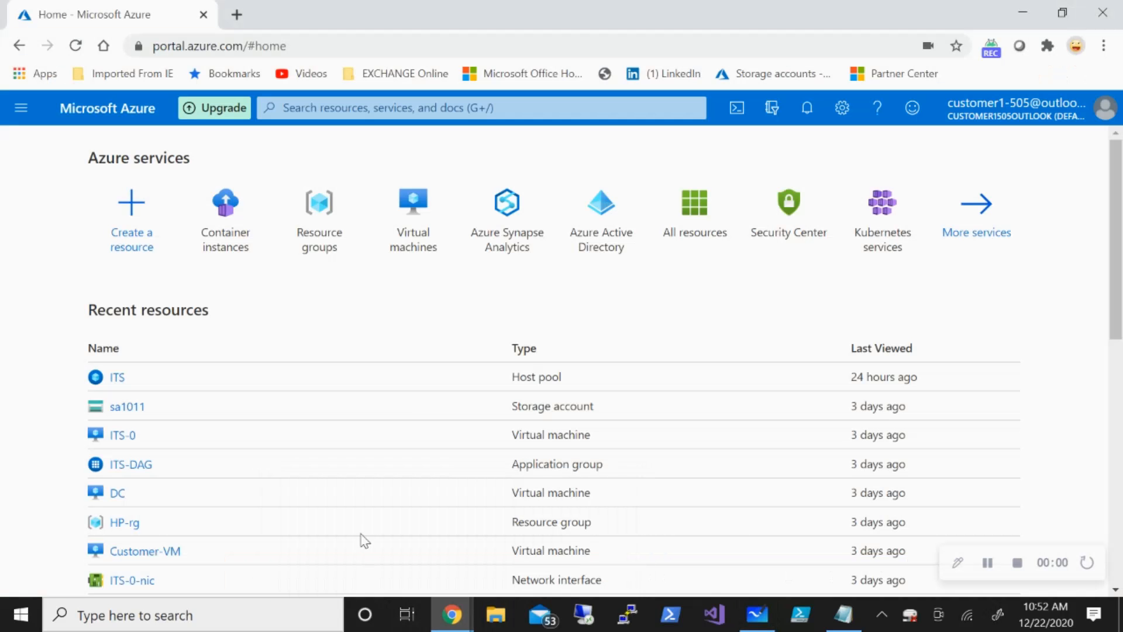
pyautogui.click(603, 109)
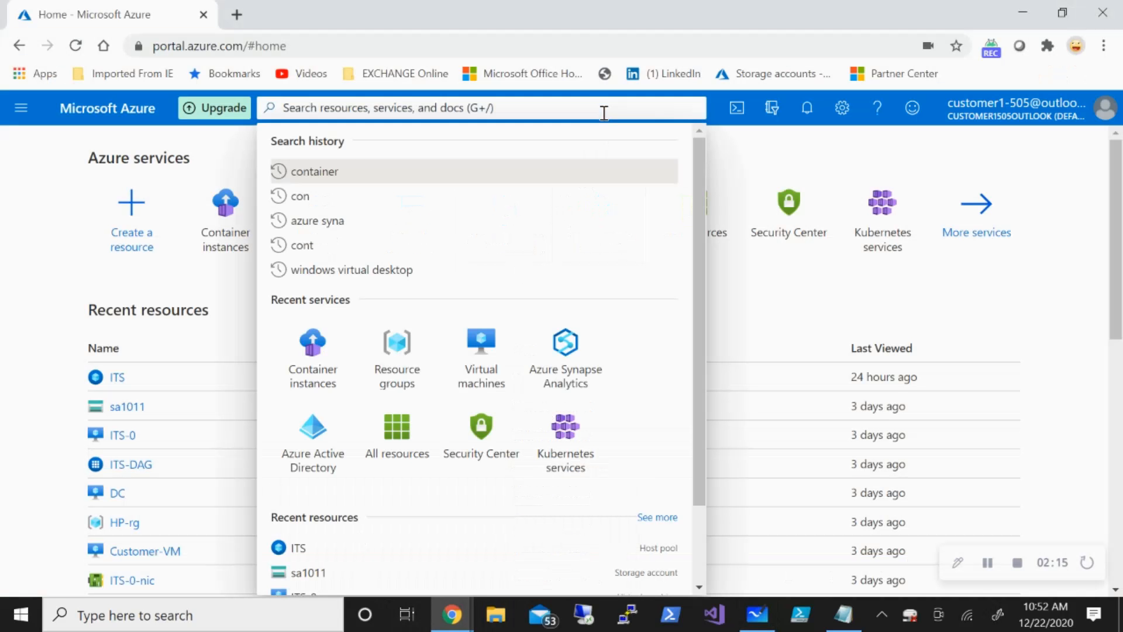
pyautogui.write('conta')
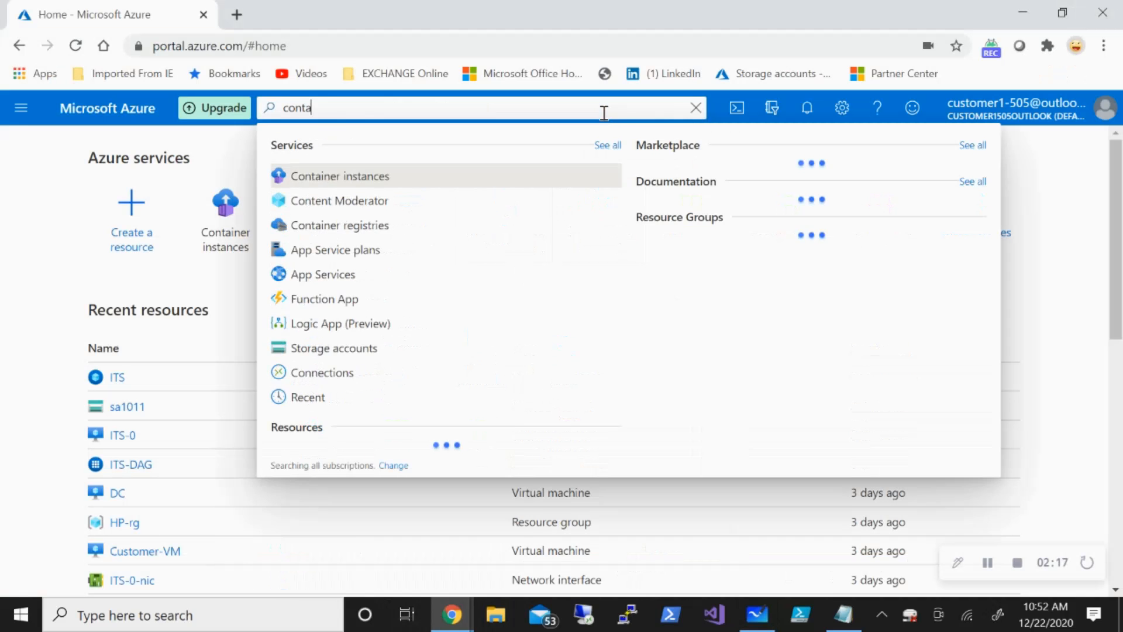
pyautogui.write('iner')
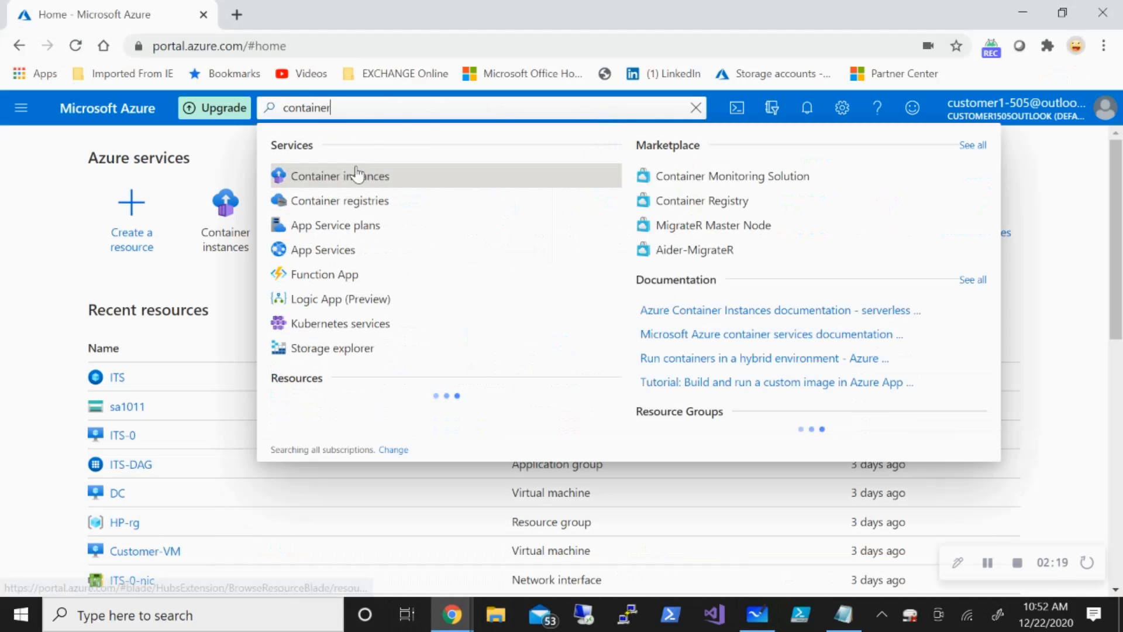
pyautogui.click(358, 174)
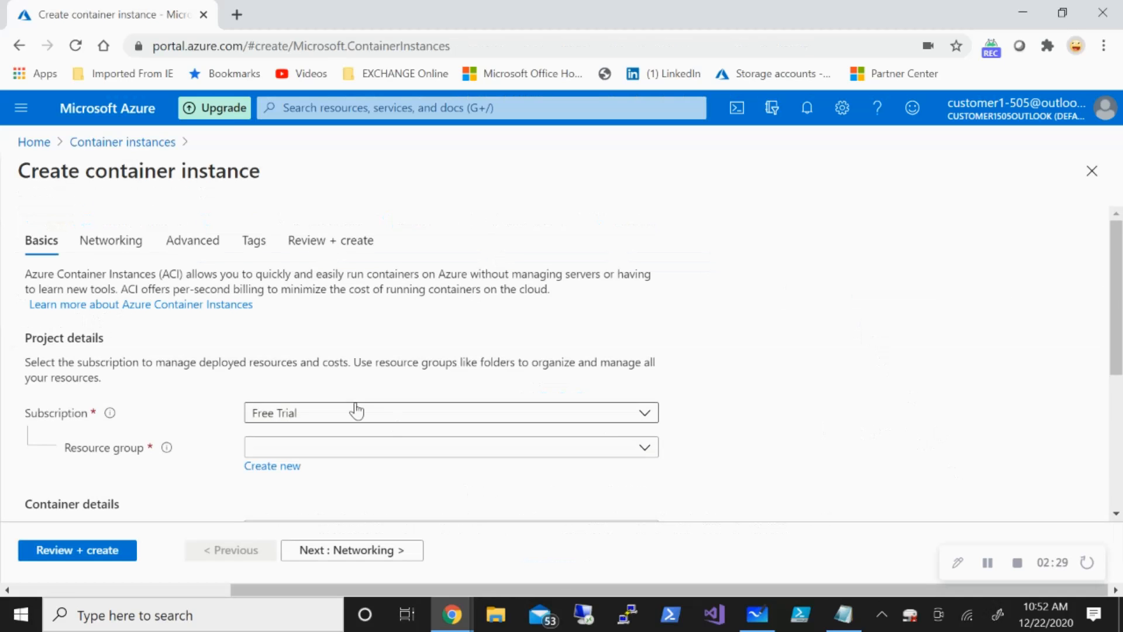
# Examine the project details, container details and the list of available quickstart images in the basic settings.
pyautogui.scroll(-1, 193, 415)
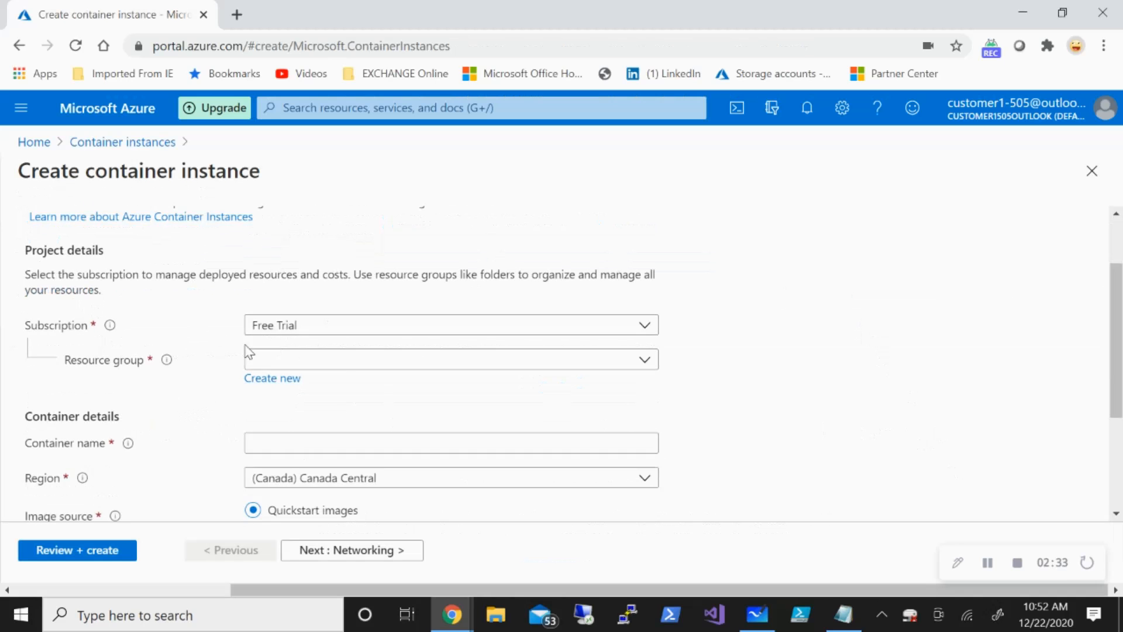
pyautogui.scroll(-1, 278, 359)
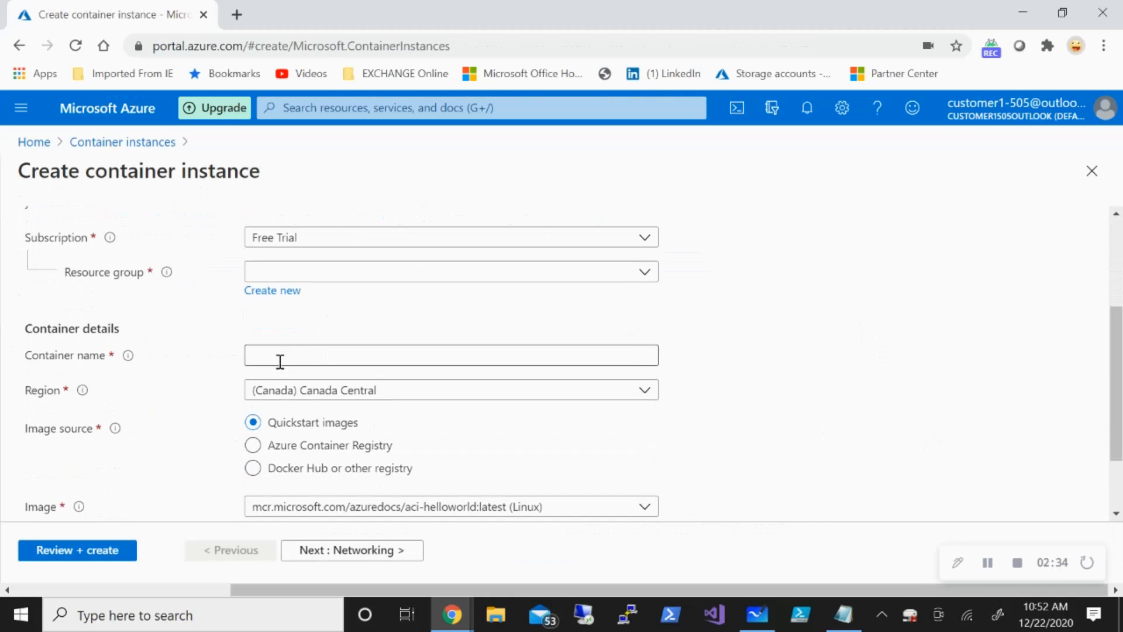
pyautogui.click(329, 357)
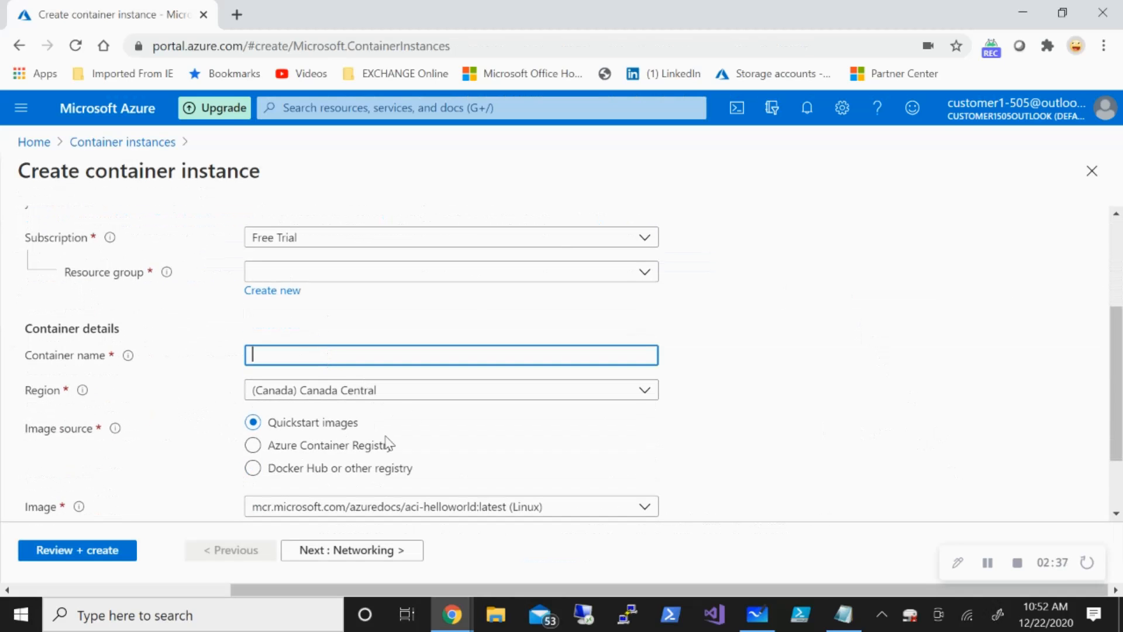
pyautogui.scroll(-1, 454, 388)
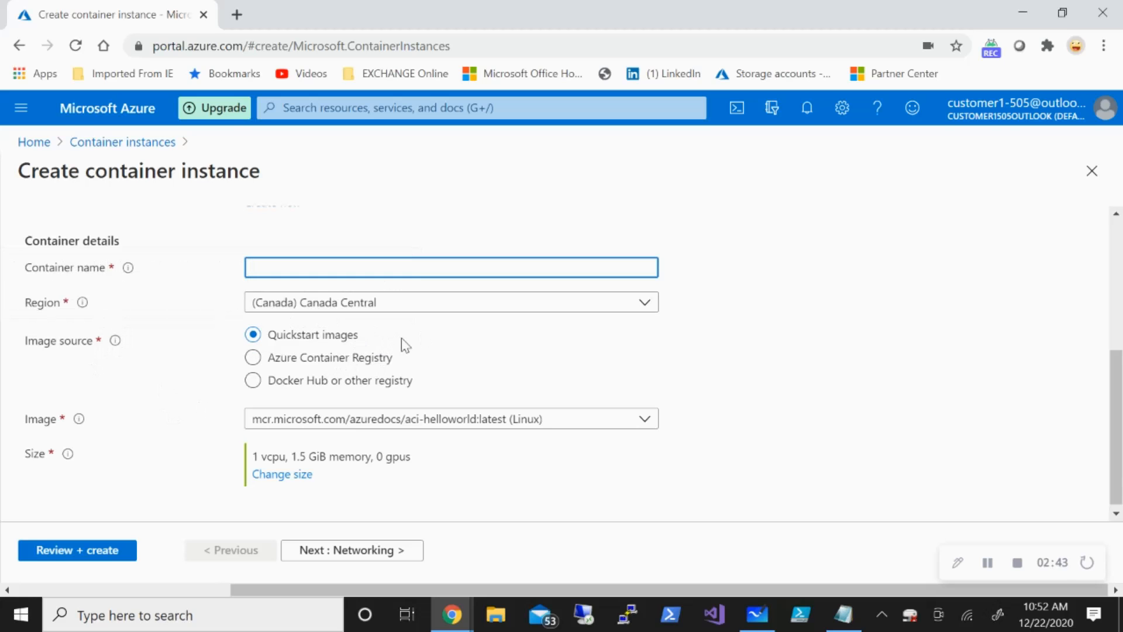
pyautogui.click(517, 420)
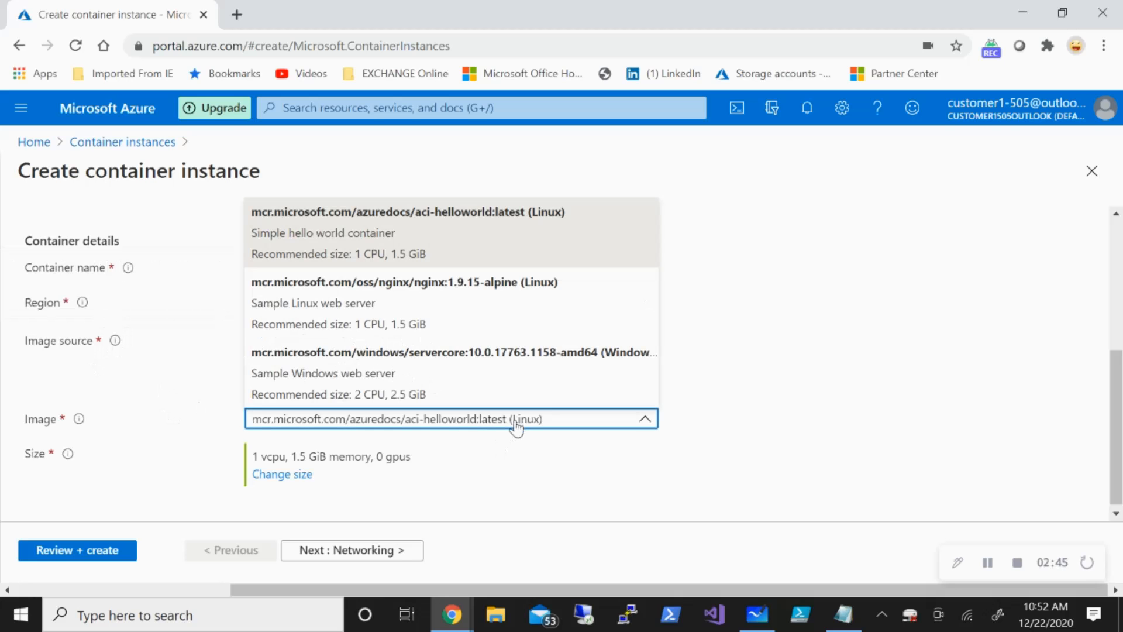
pyautogui.click(768, 402)
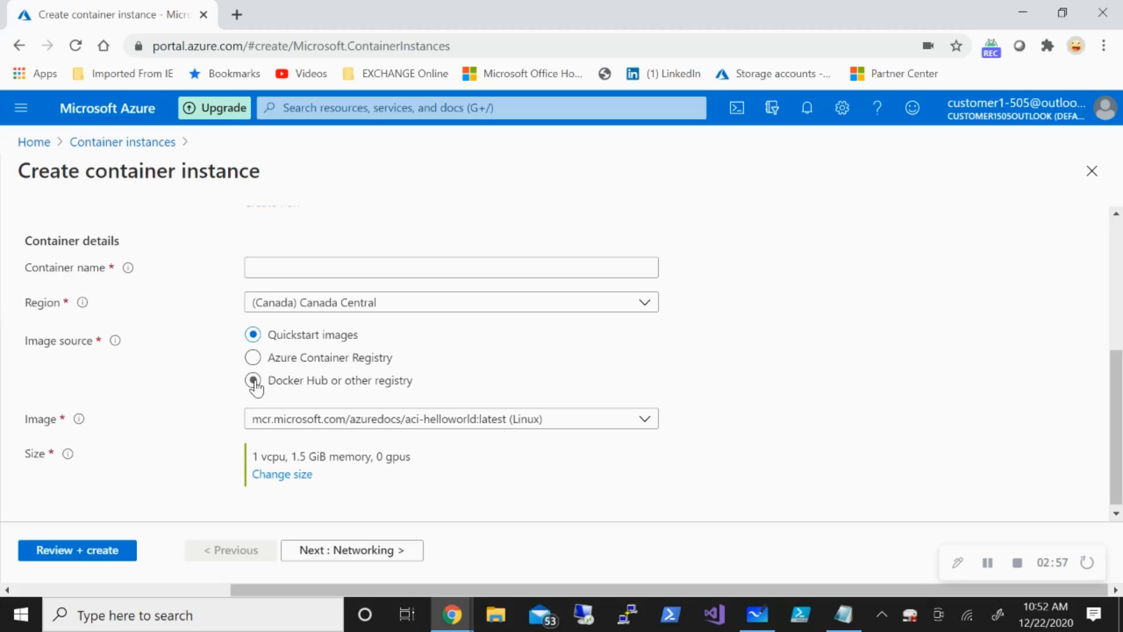
# Set the image source to Docker Hub or other registry and review its image type, image and OS type options.
pyautogui.scroll(-1, 604, 391)
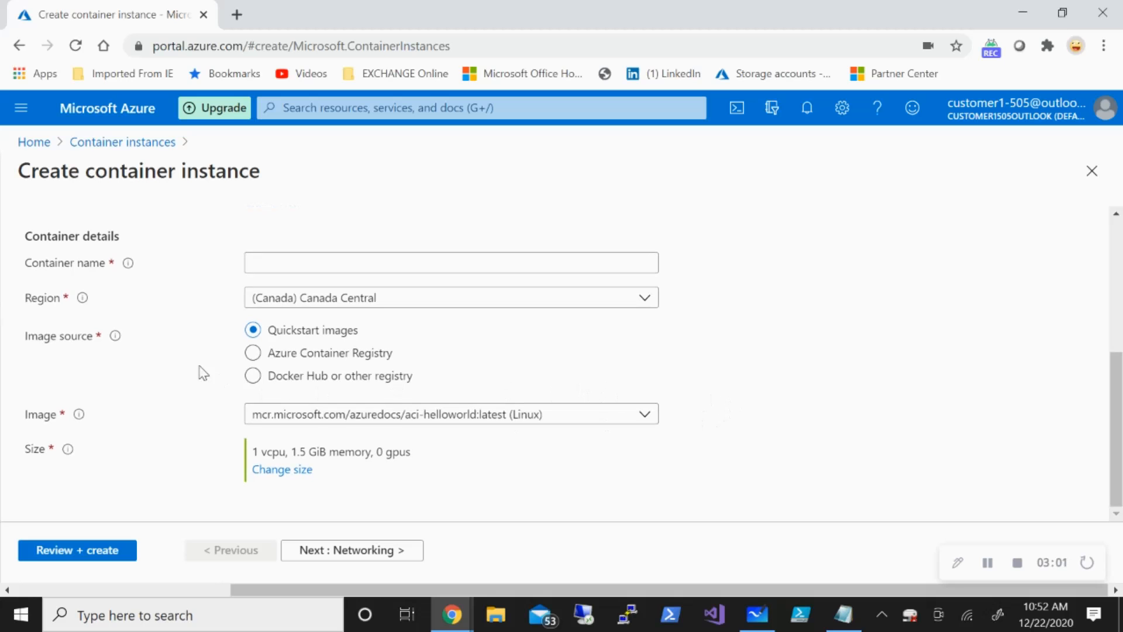
pyautogui.click(252, 377)
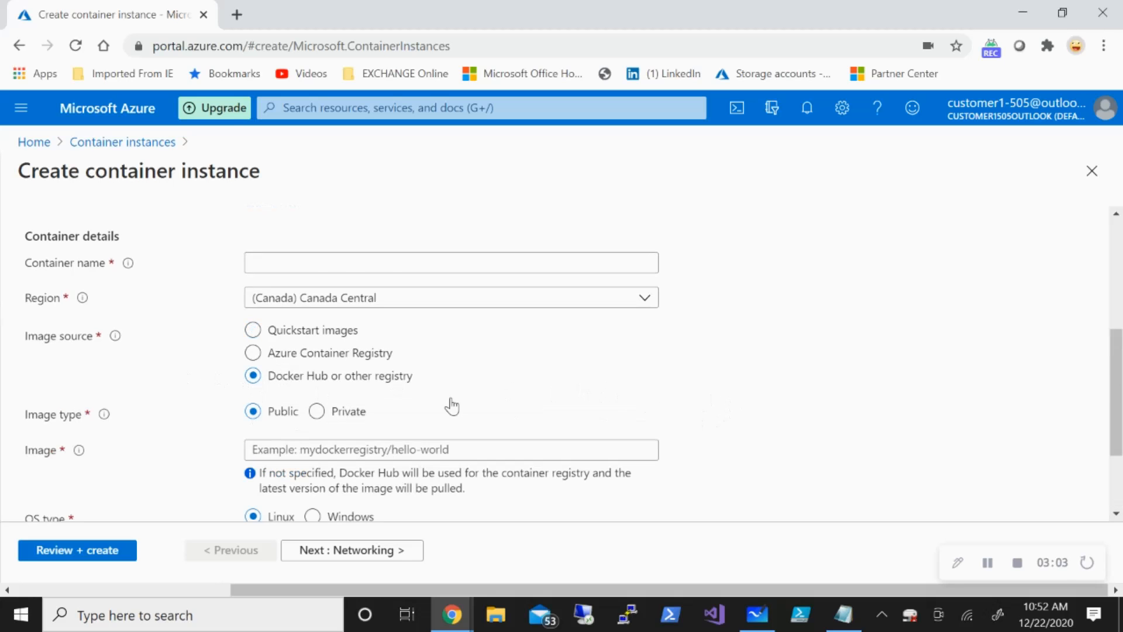
pyautogui.scroll(-1, 799, 392)
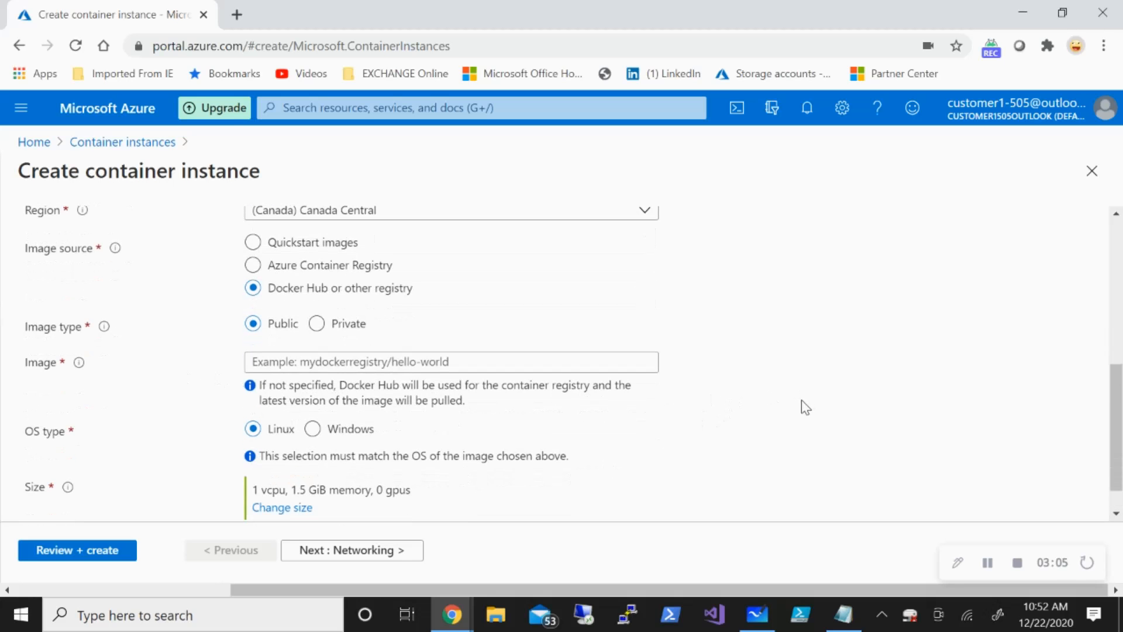
pyautogui.scroll(-1, 805, 403)
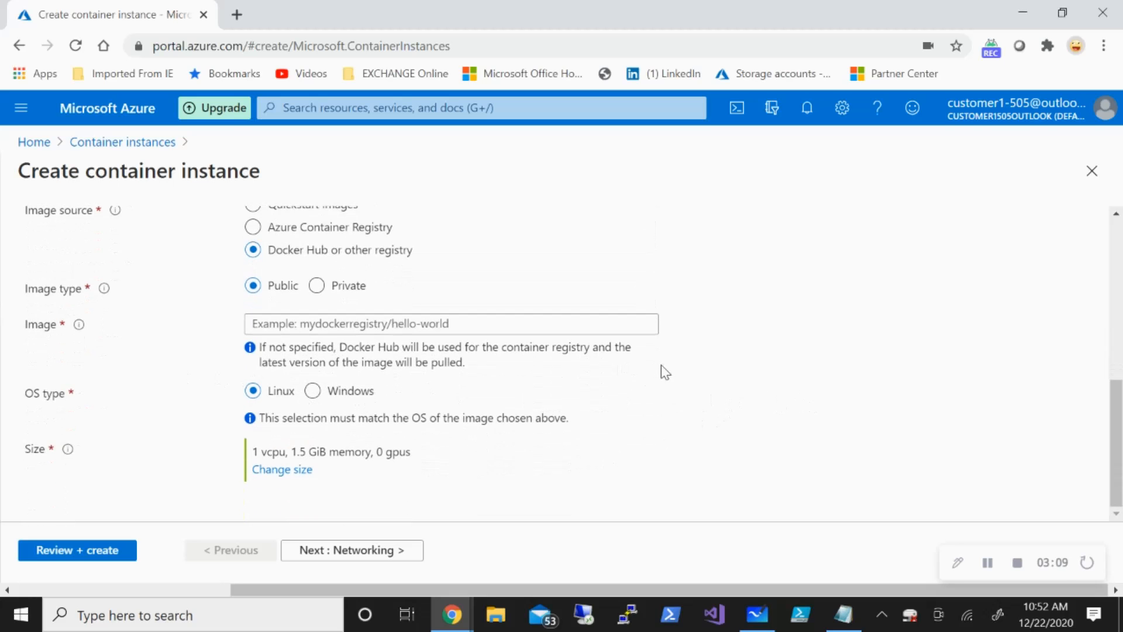
# Review the CPU, memory and GPU settings for the container size and accept them as they are.
pyautogui.click(298, 471)
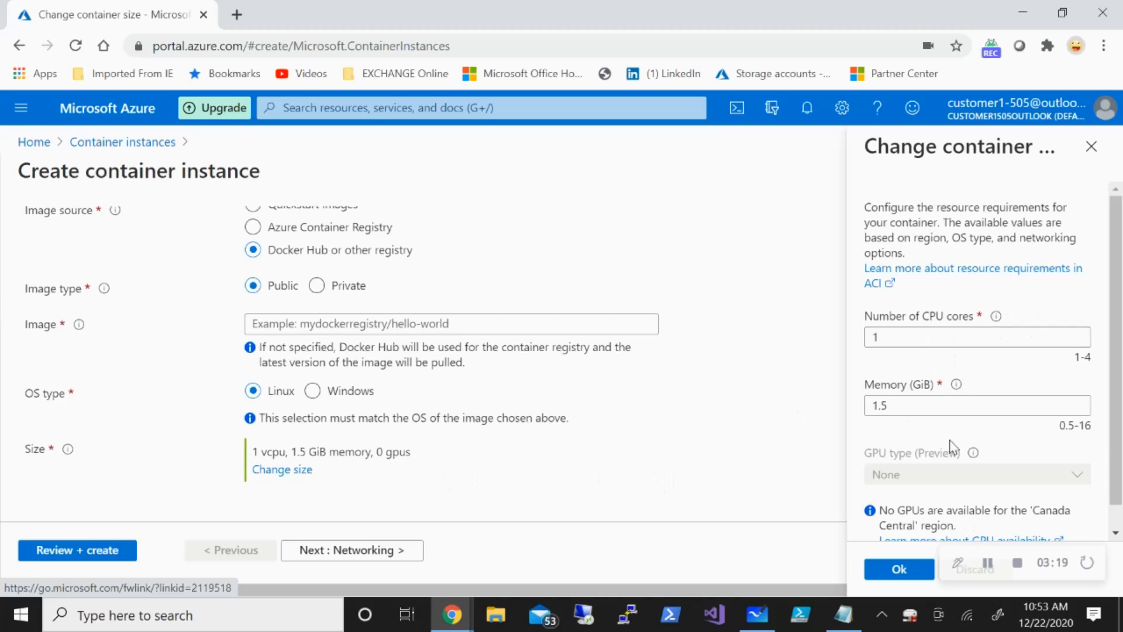
pyautogui.scroll(-1, 1103, 444)
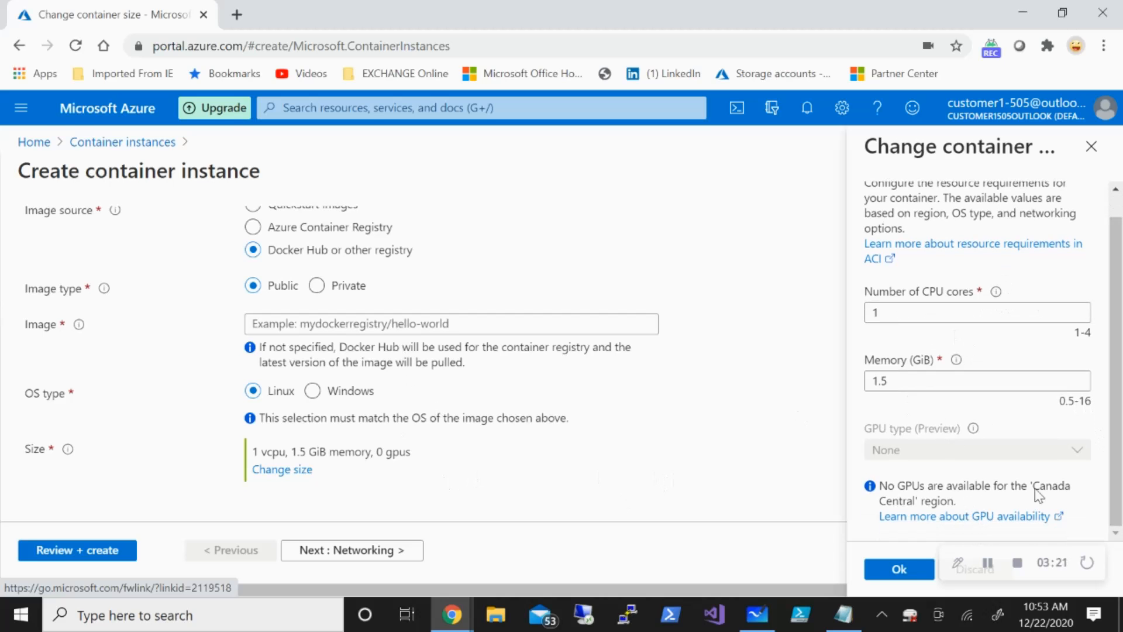
pyautogui.click(881, 563)
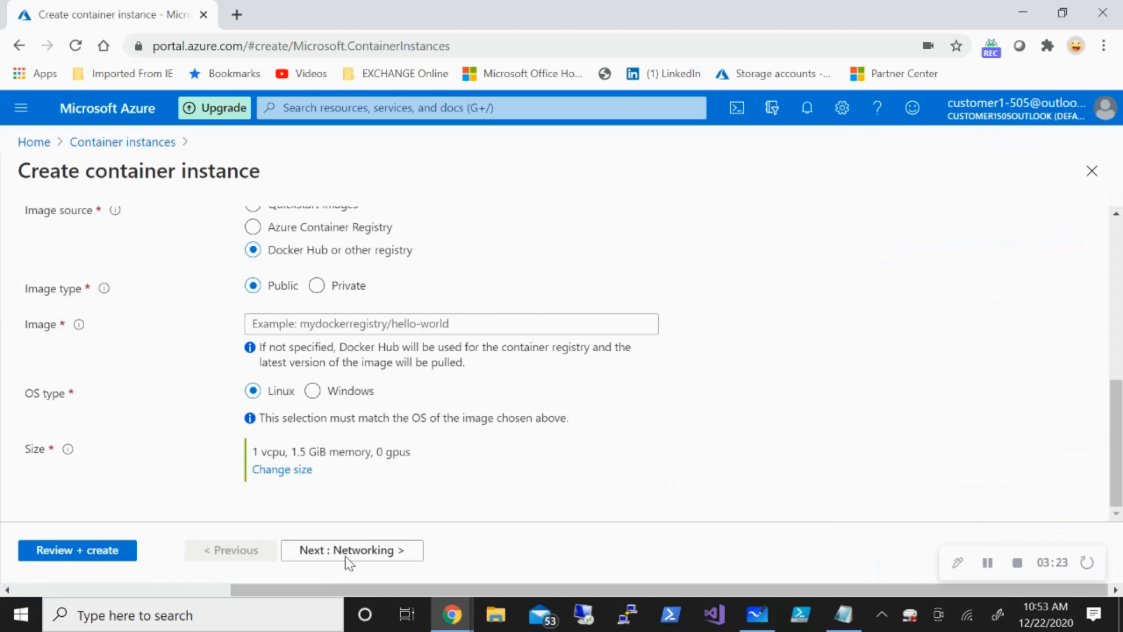
# Go to the networking settings and examine the networking type, DNS name label and port entries.
pyautogui.click(346, 559)
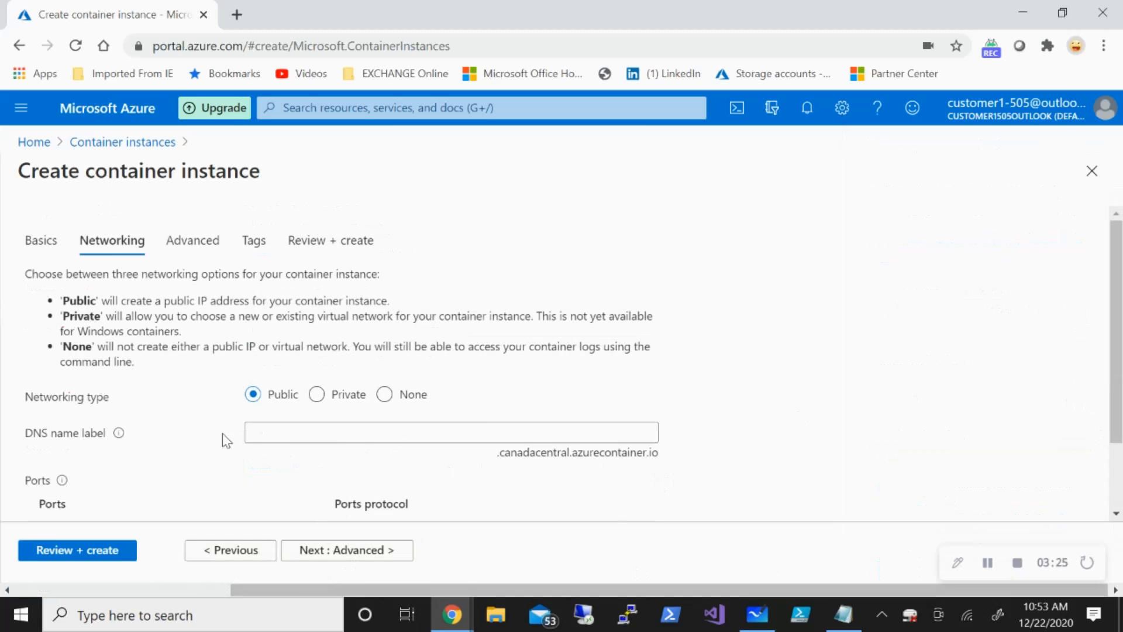
pyautogui.scroll(-2, 207, 427)
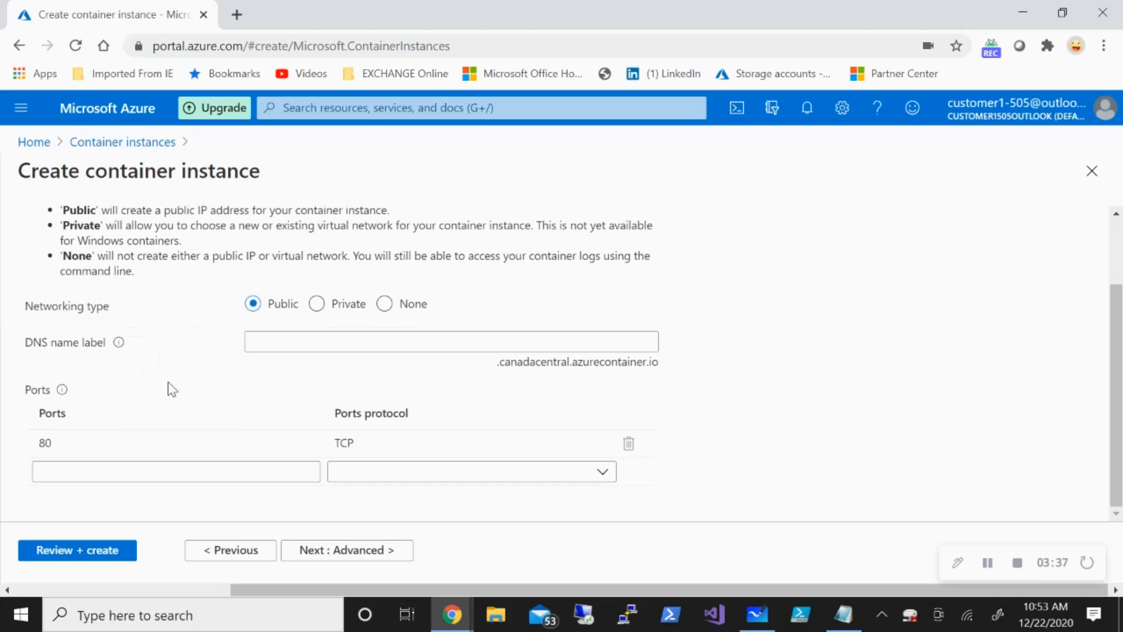
pyautogui.click(44, 440)
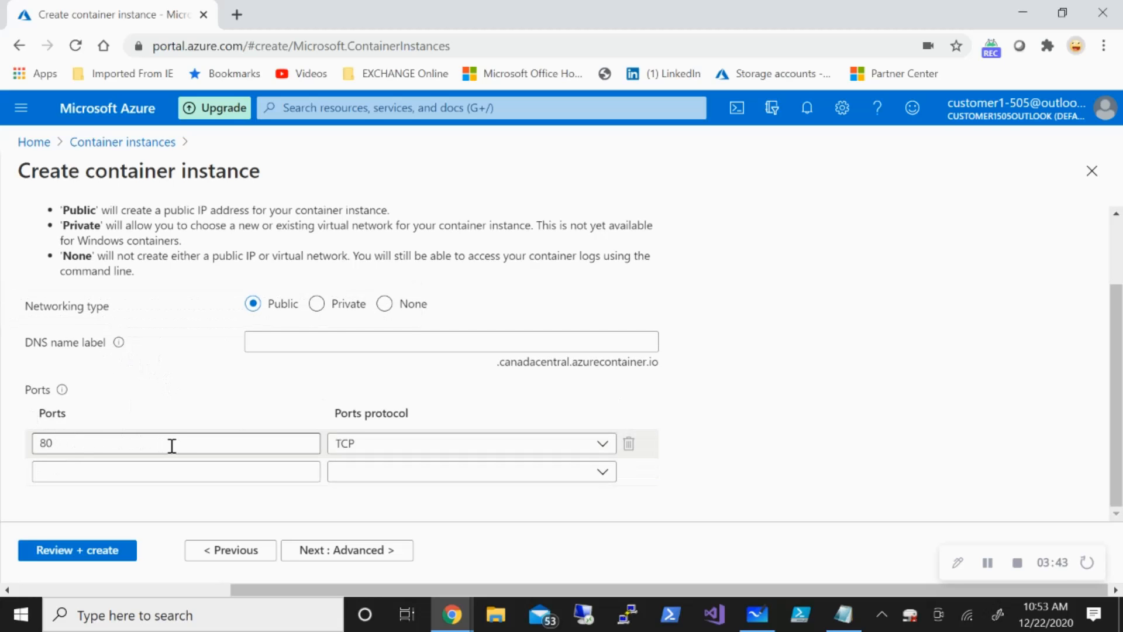
pyautogui.click(116, 475)
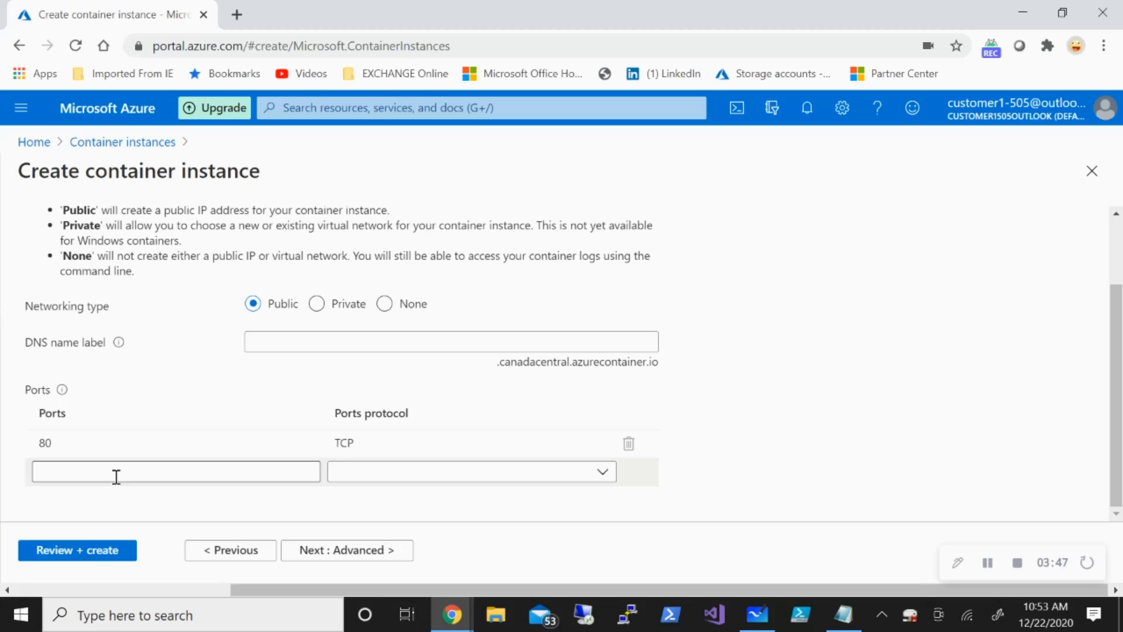
# Review the restart policy choices in the advanced settings and continue to the tags settings.
pyautogui.click(385, 552)
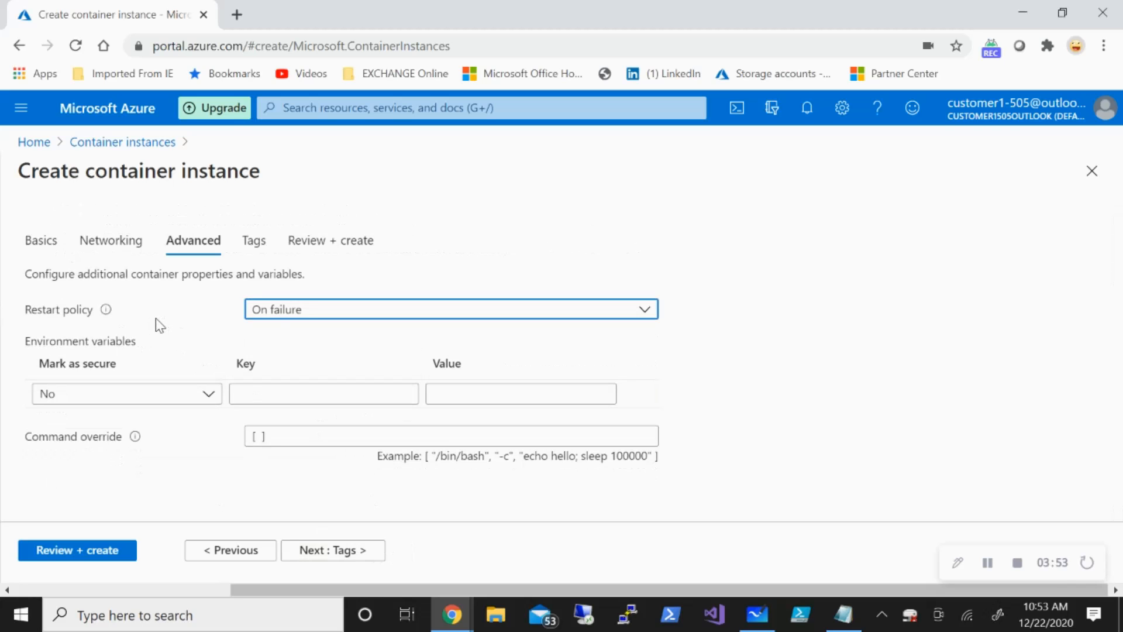
pyautogui.click(287, 316)
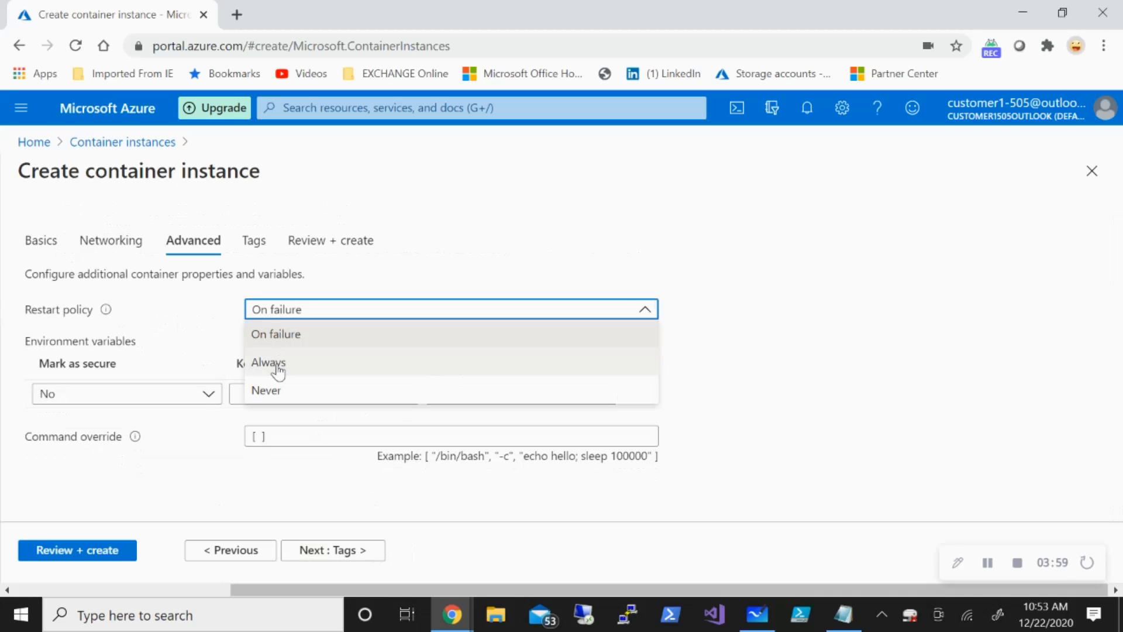
pyautogui.click(872, 331)
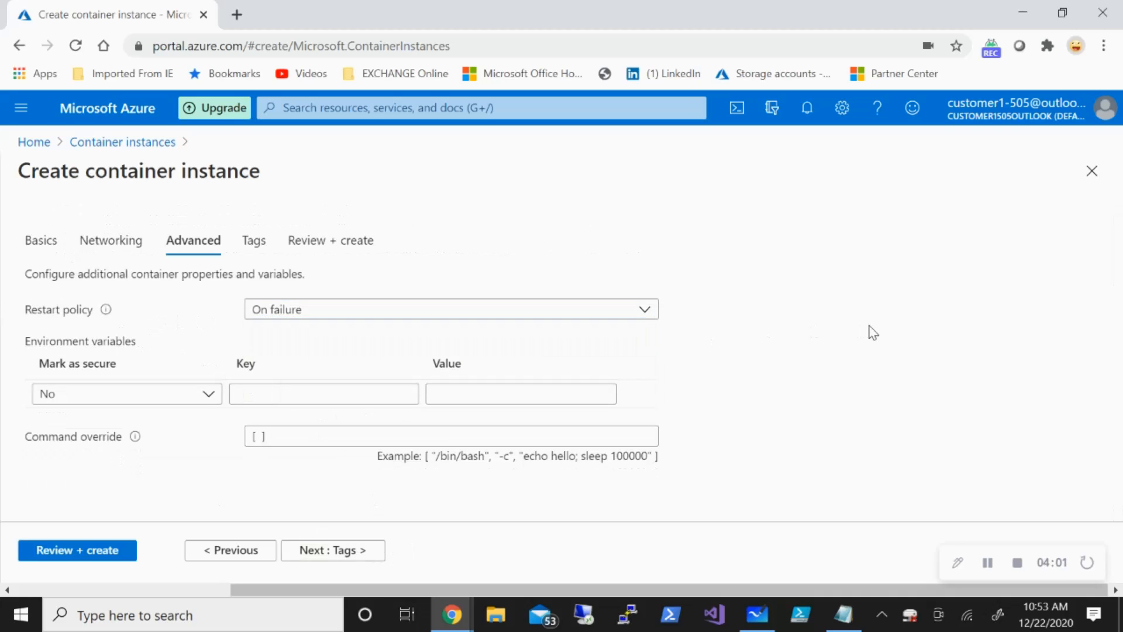
pyautogui.click(358, 549)
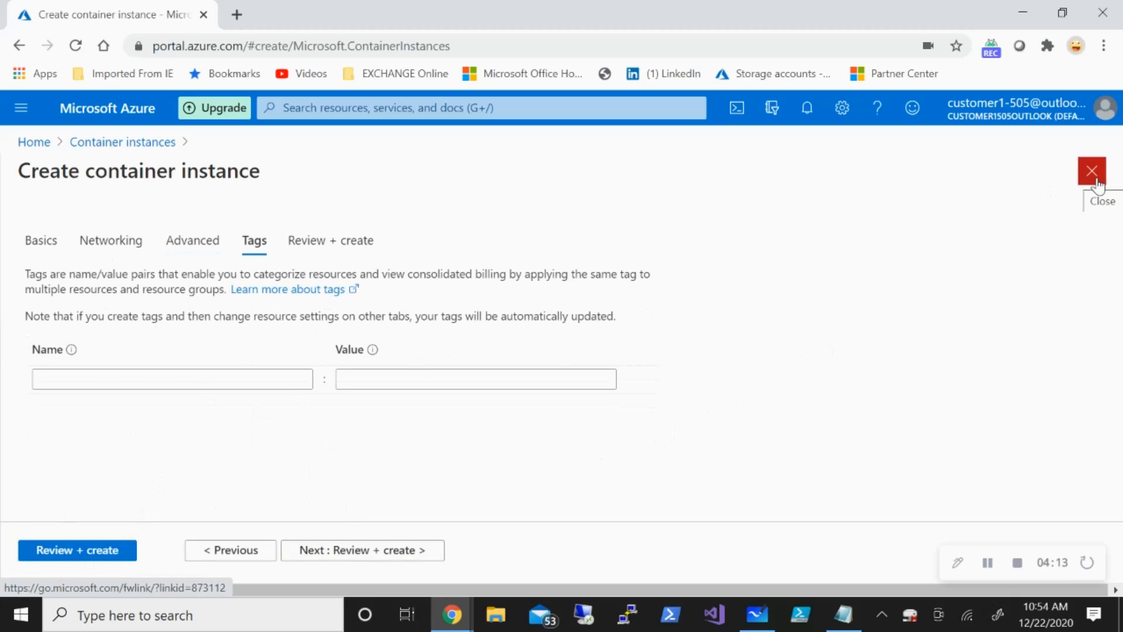
# Open a Cloud Shell PowerShell session in the Azure portal.
pyautogui.click(730, 117)
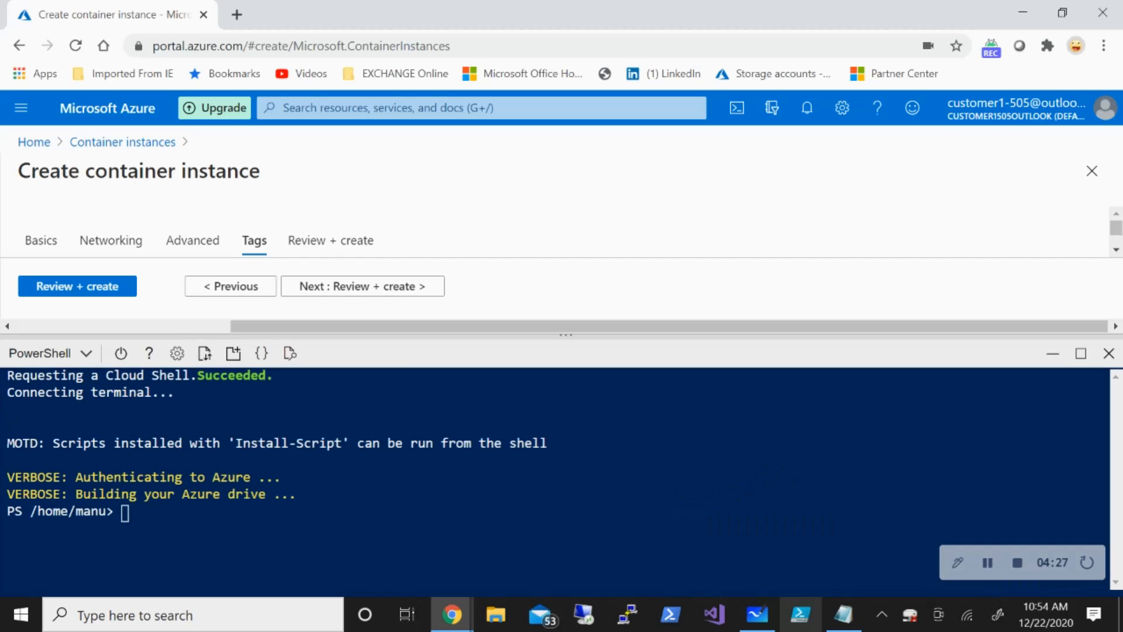
# Copy the az group create command from the Notepad notes and run it in Cloud Shell to create resource group Container-rg in canadacentral.
pyautogui.click(842, 614)
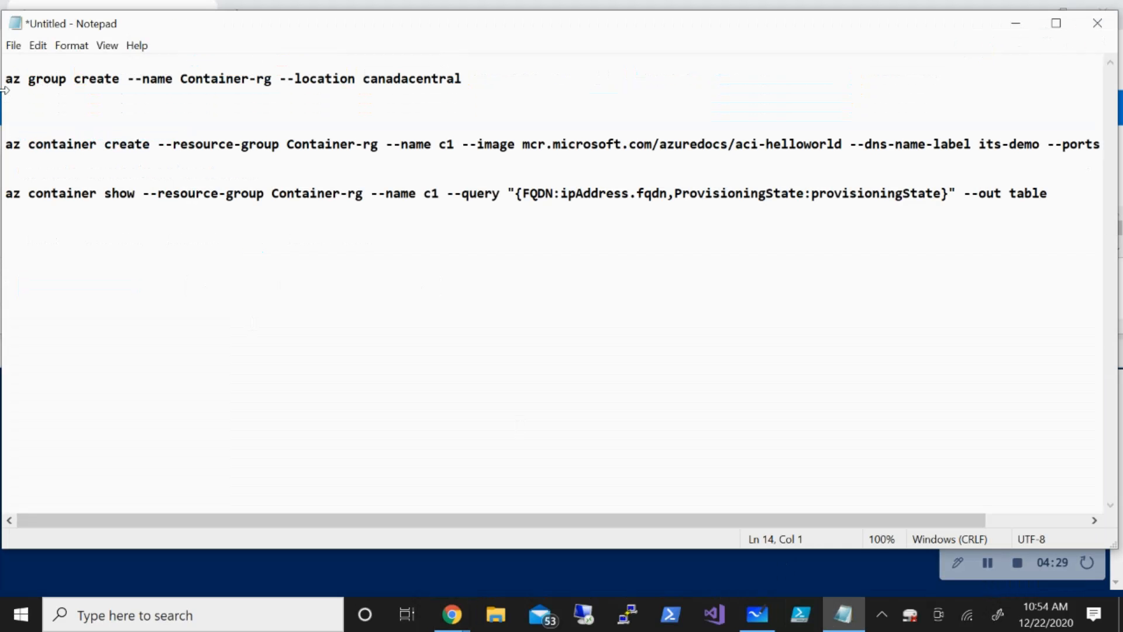
pyautogui.moveTo(6, 75); pyautogui.dragTo(522, 89)
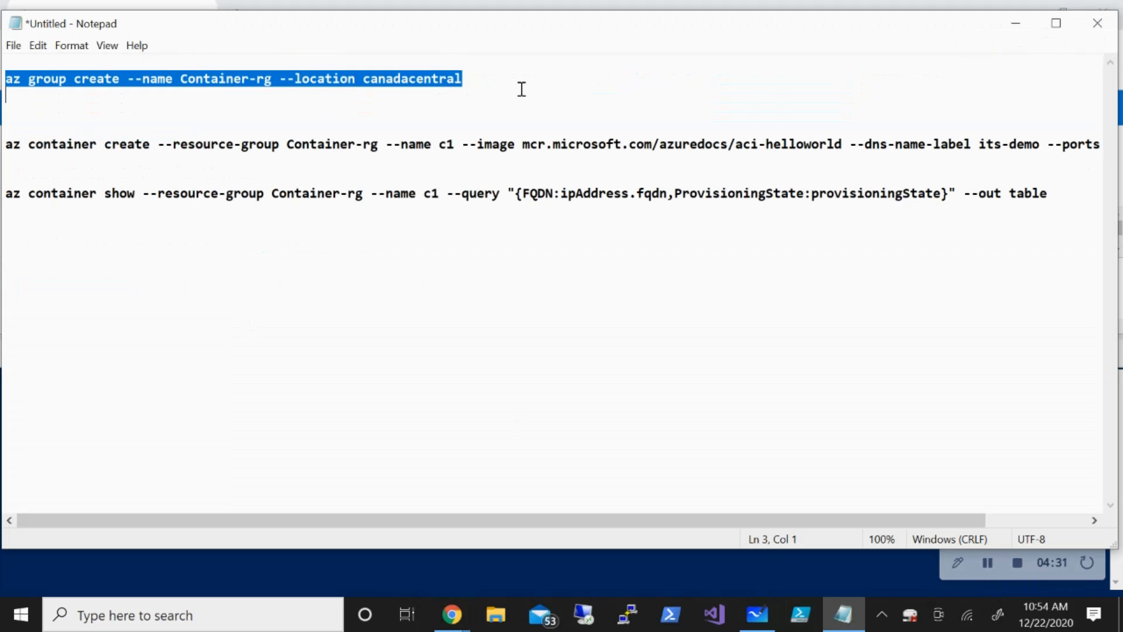
pyautogui.rightClick(423, 78)
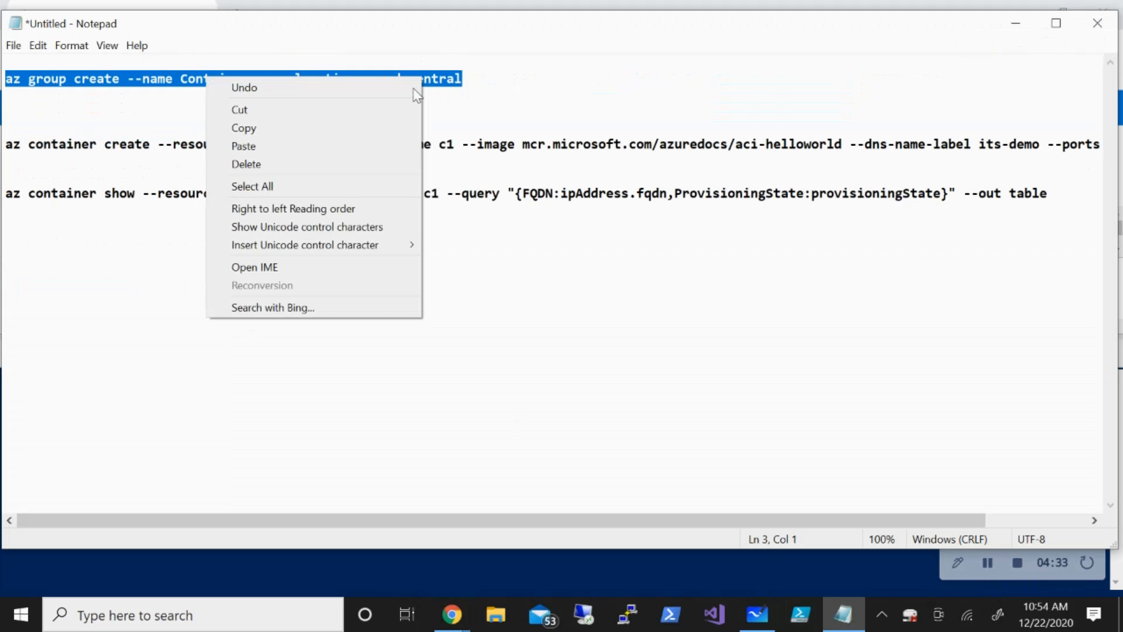
pyautogui.click(256, 128)
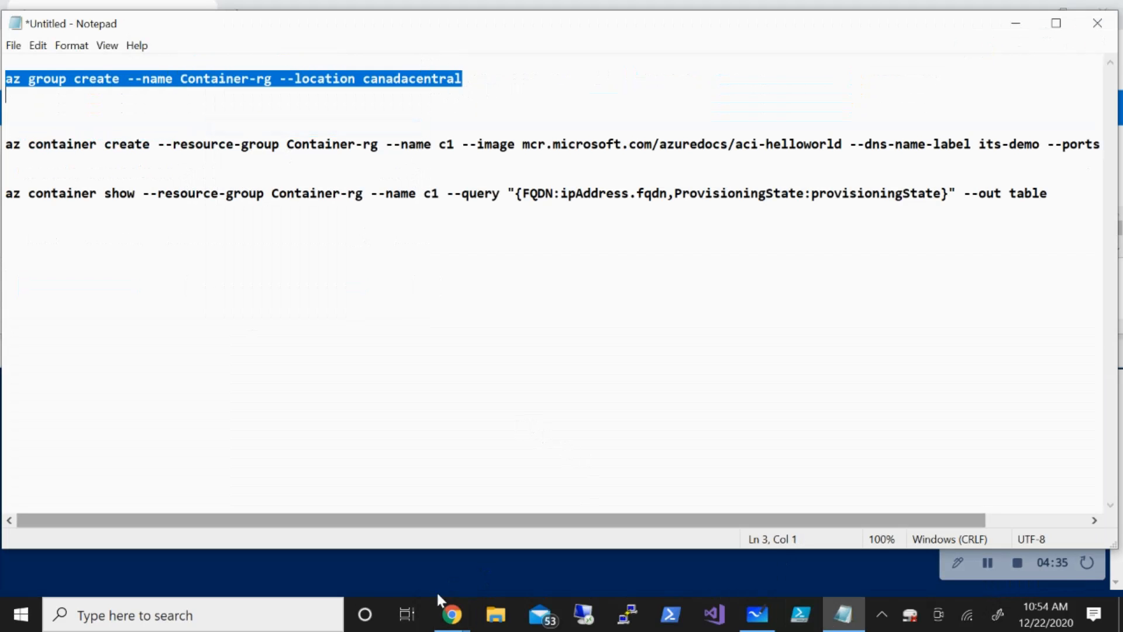
pyautogui.click(450, 614)
pyautogui.click(375, 555)
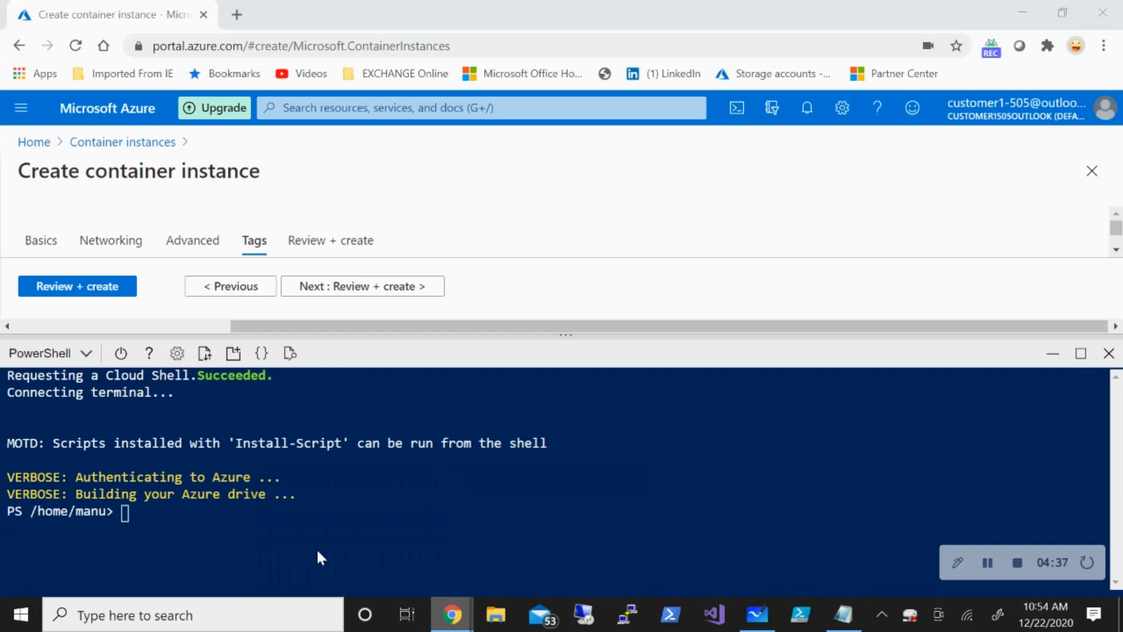
pyautogui.rightClick(147, 512)
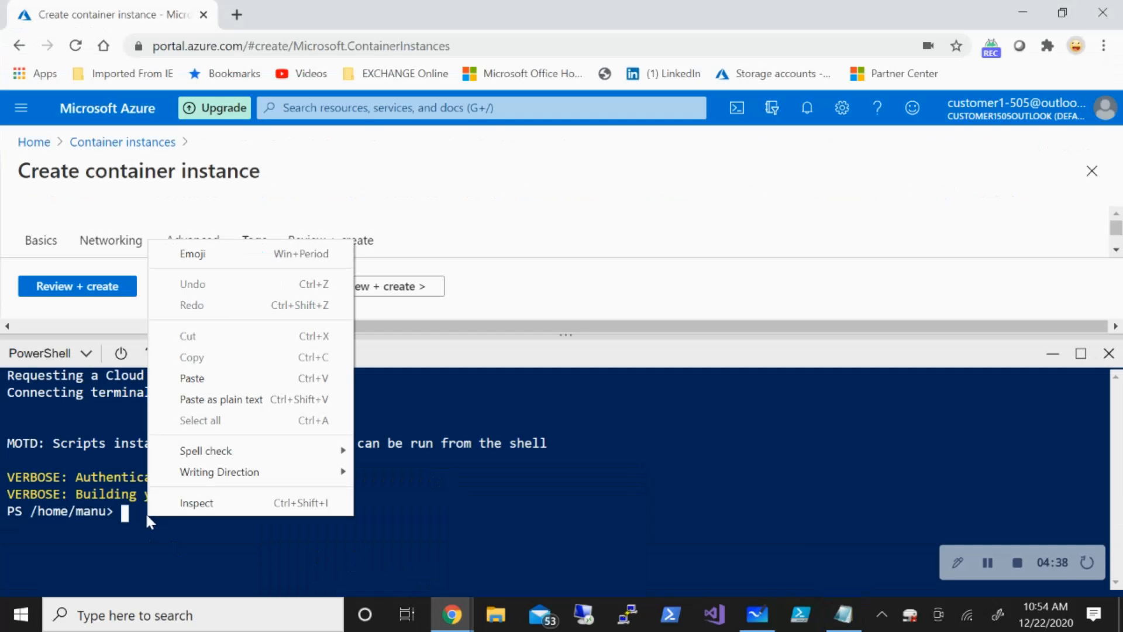
pyautogui.click(192, 378)
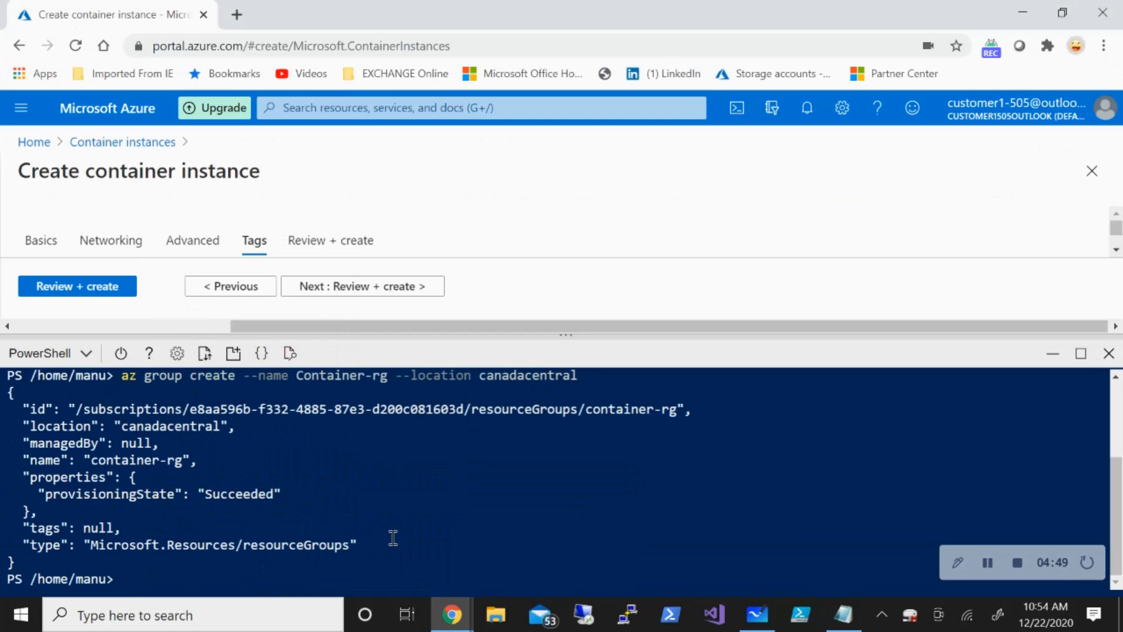
# Copy the az container create command for c1 (image mcr.microsoft.com/azuredocs/aci-helloworld, DNS label its-demo, port 80) from Notepad into the Cloud Shell prompt.
pyautogui.click(843, 614)
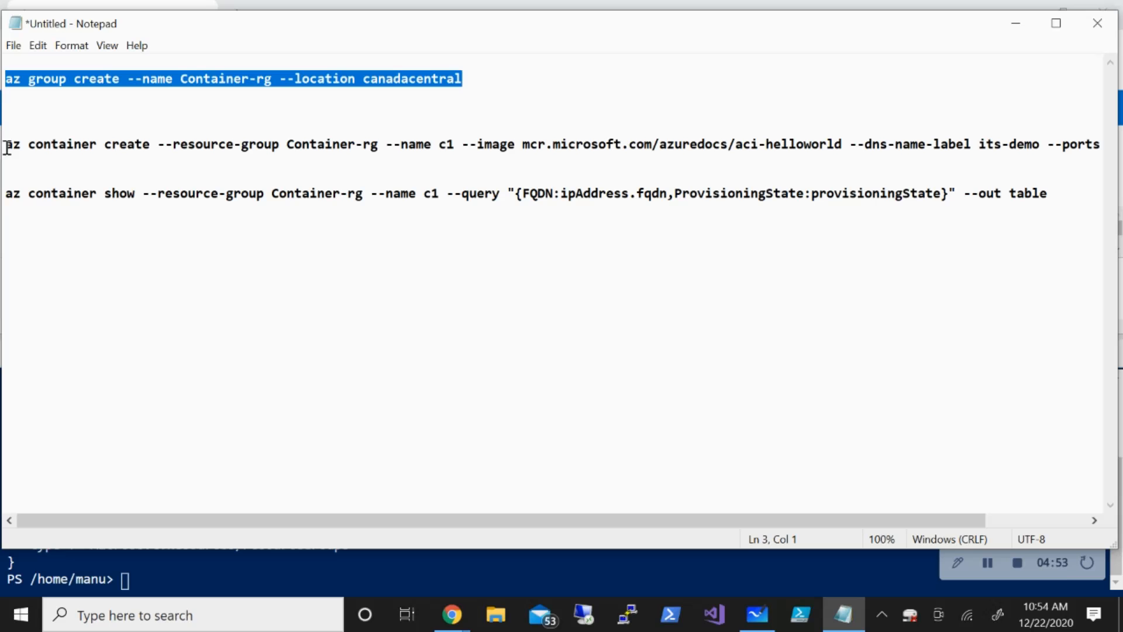
pyautogui.moveTo(10, 149); pyautogui.dragTo(1117, 144)
pyautogui.rightClick(729, 142)
pyautogui.click(587, 189)
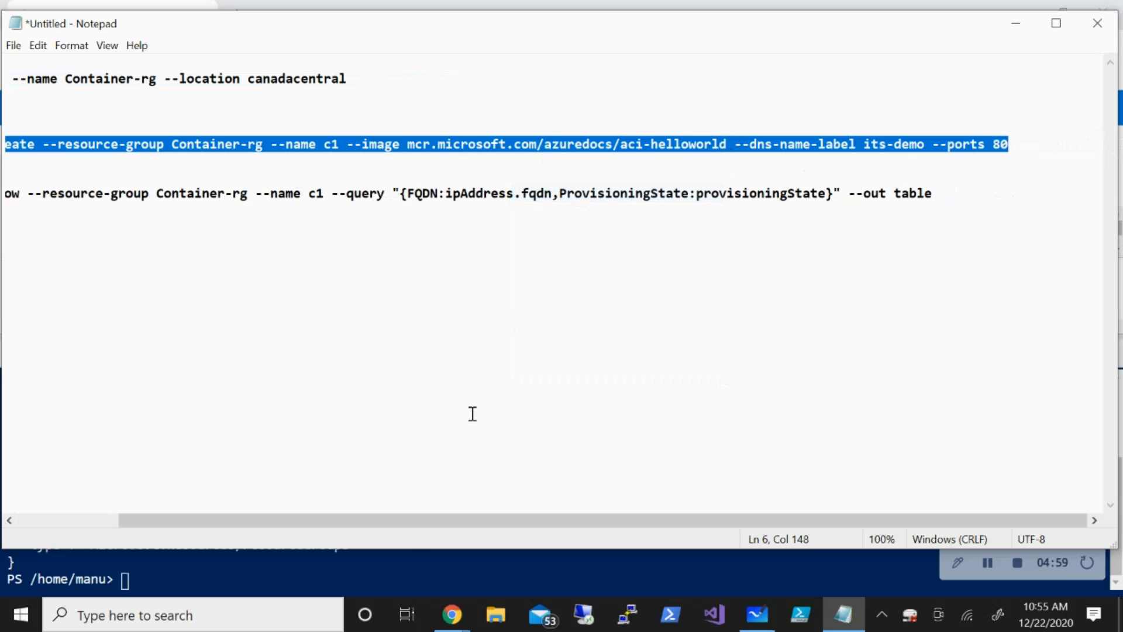
pyautogui.click(453, 617)
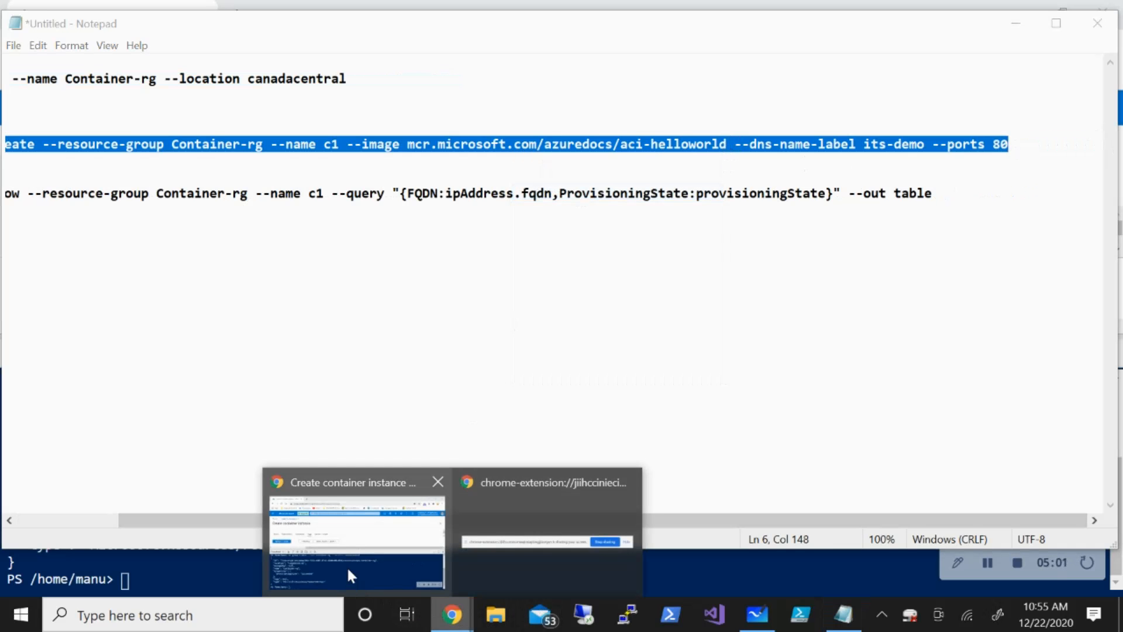
pyautogui.click(347, 567)
pyautogui.rightClick(136, 572)
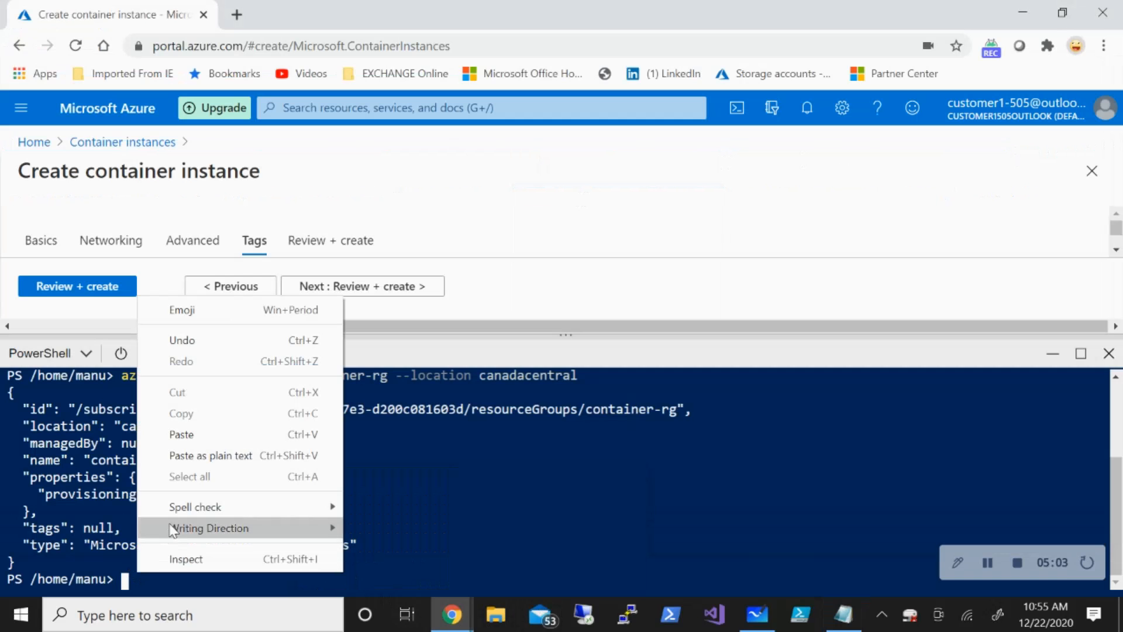
pyautogui.click(192, 434)
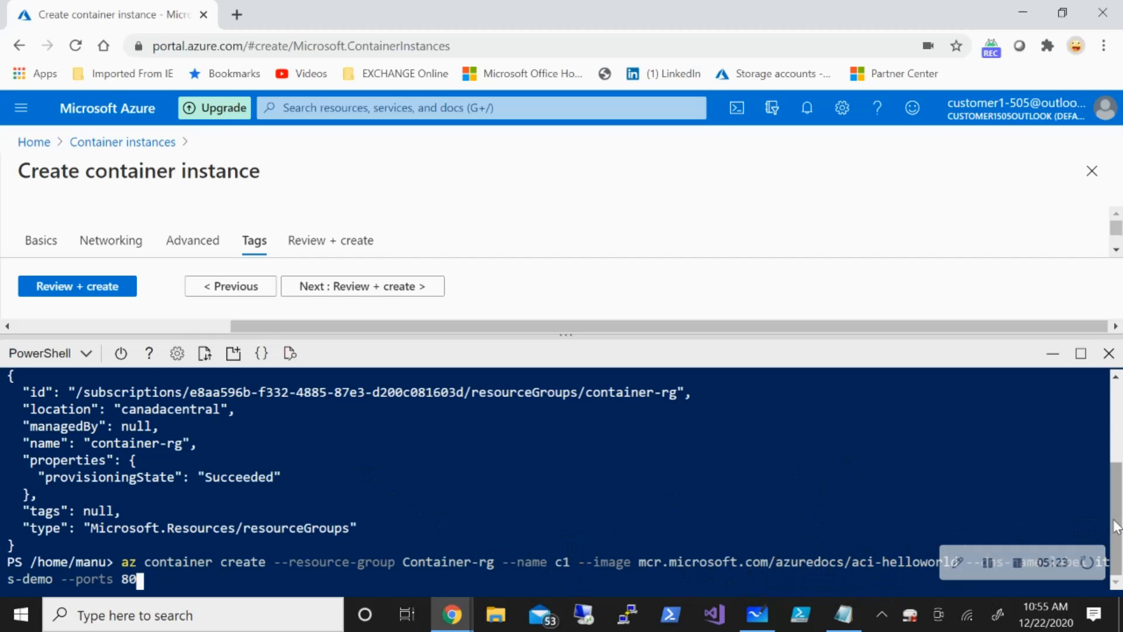
# Check the pasted container create command against the Notepad notes, run it, and review the IP address, FQDN and port details in its output.
pyautogui.moveTo(1114, 519); pyautogui.dragTo(1107, 548)
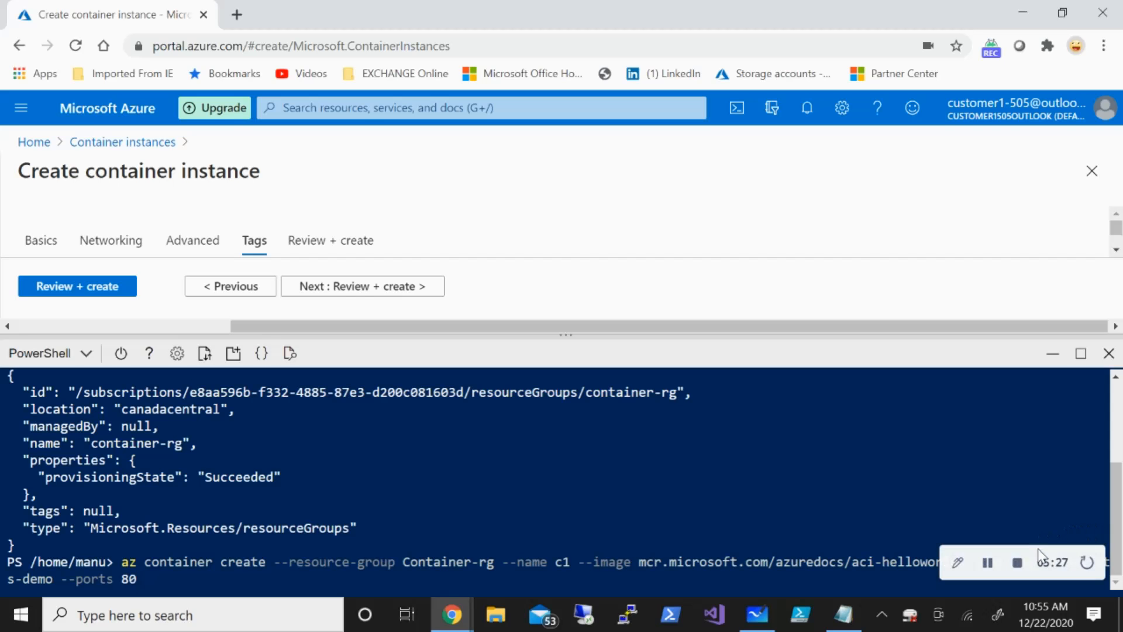
pyautogui.moveTo(1032, 552); pyautogui.dragTo(998, 501)
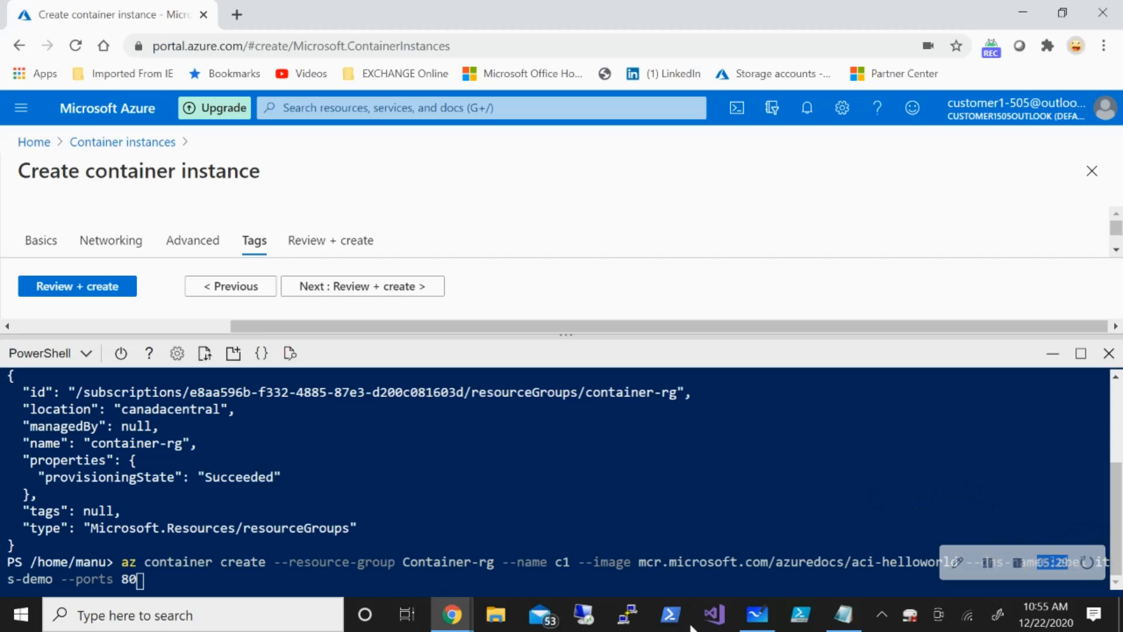
pyautogui.click(840, 619)
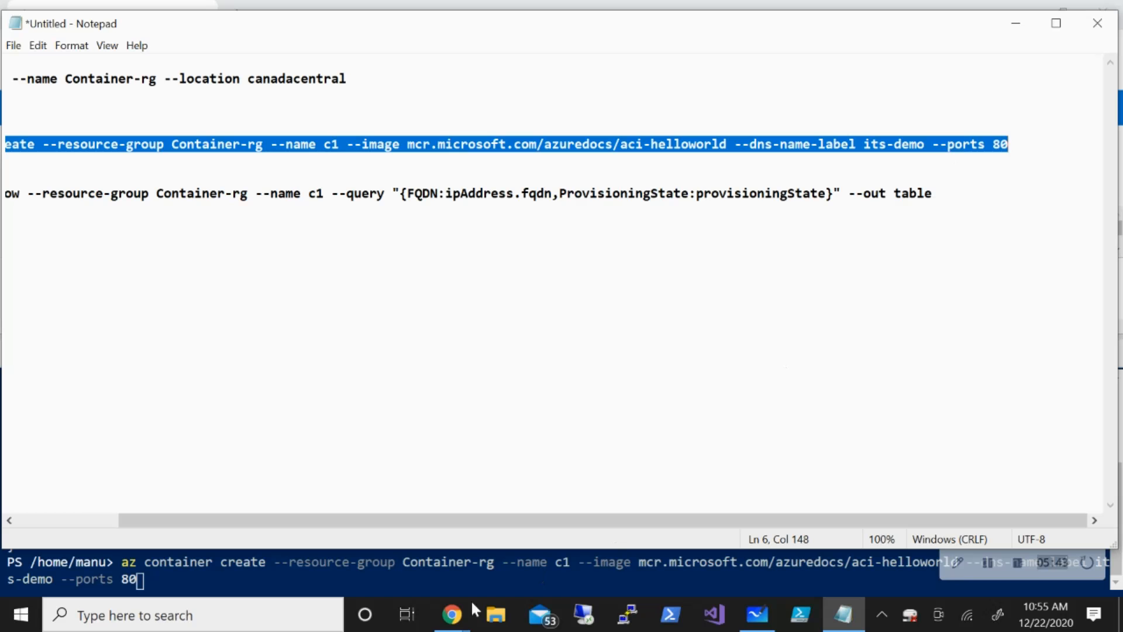
pyautogui.click(451, 614)
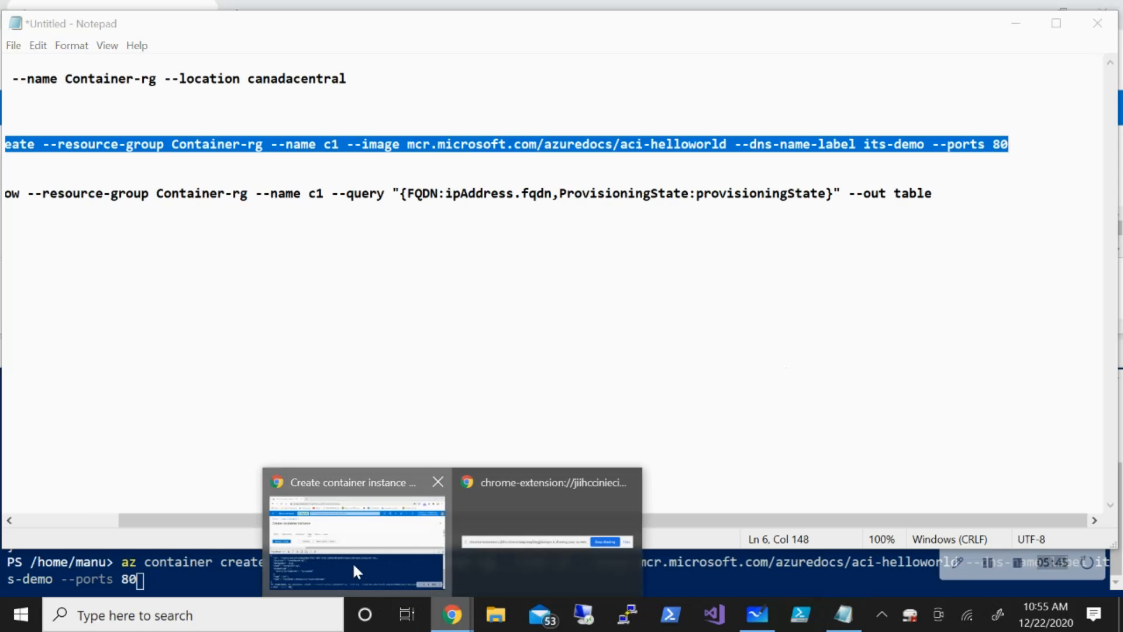
pyautogui.click(357, 570)
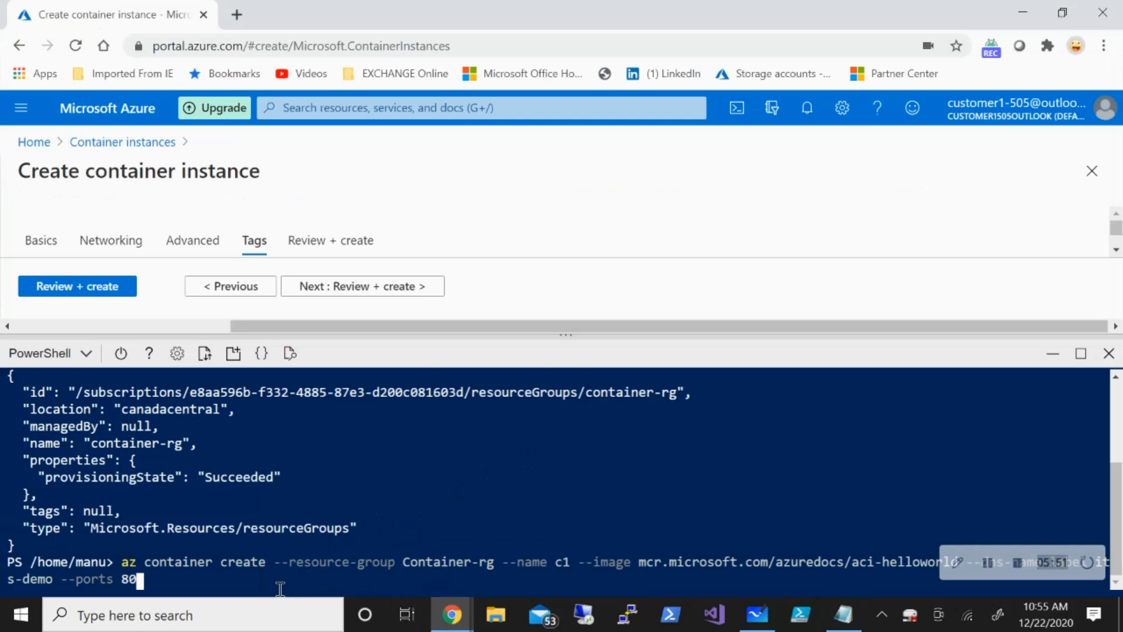
pyautogui.press('Return')
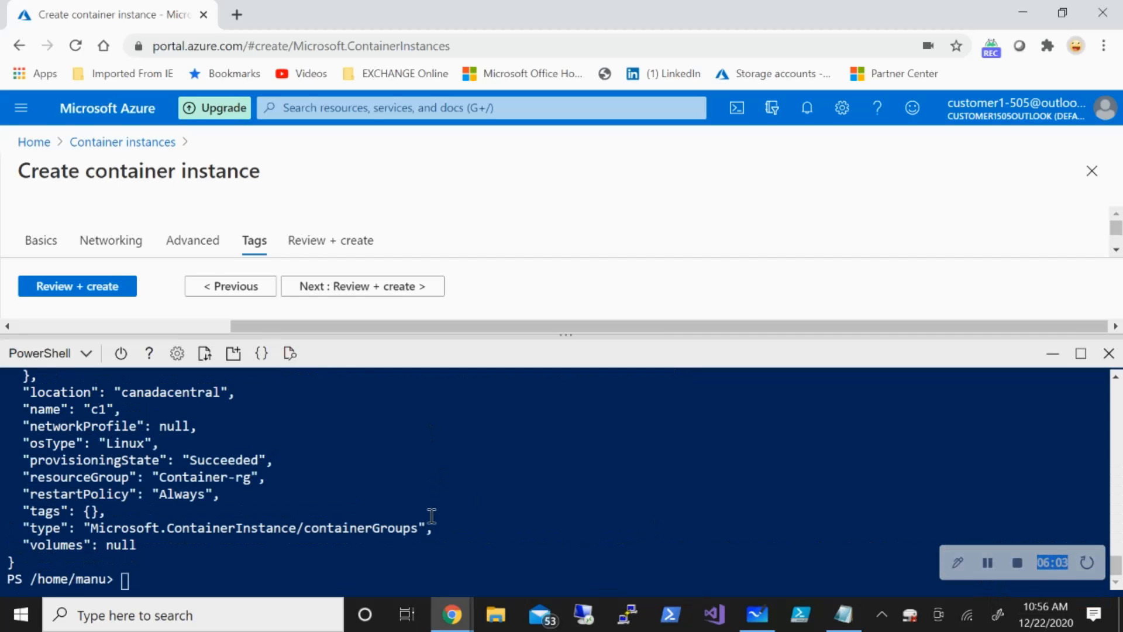
pyautogui.scroll(3, 404, 471)
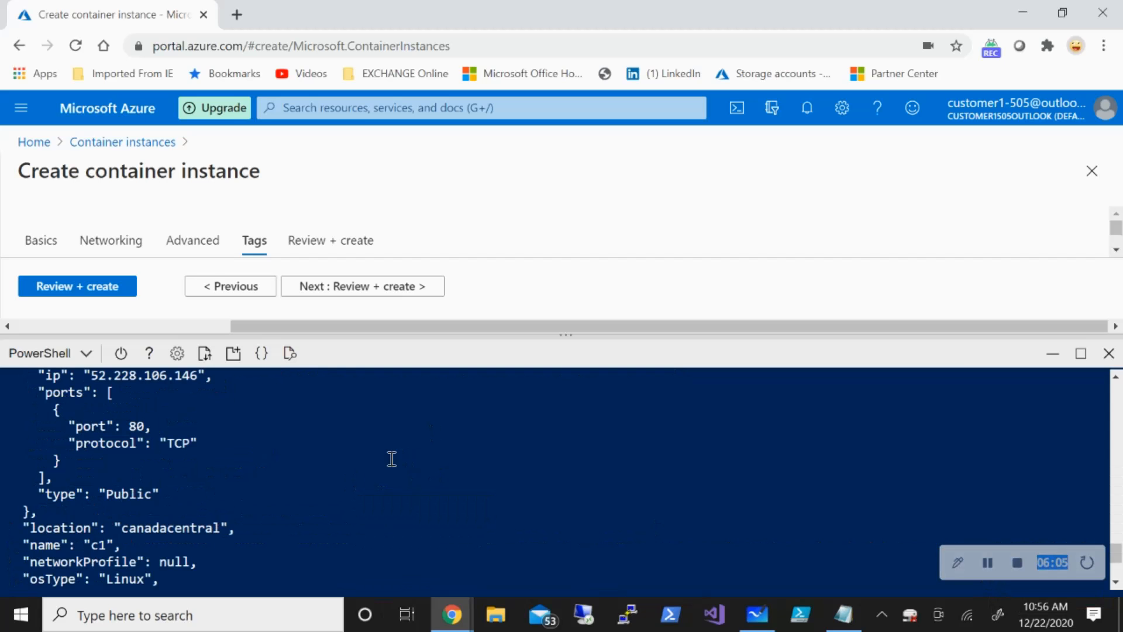
pyautogui.scroll(3, 391, 461)
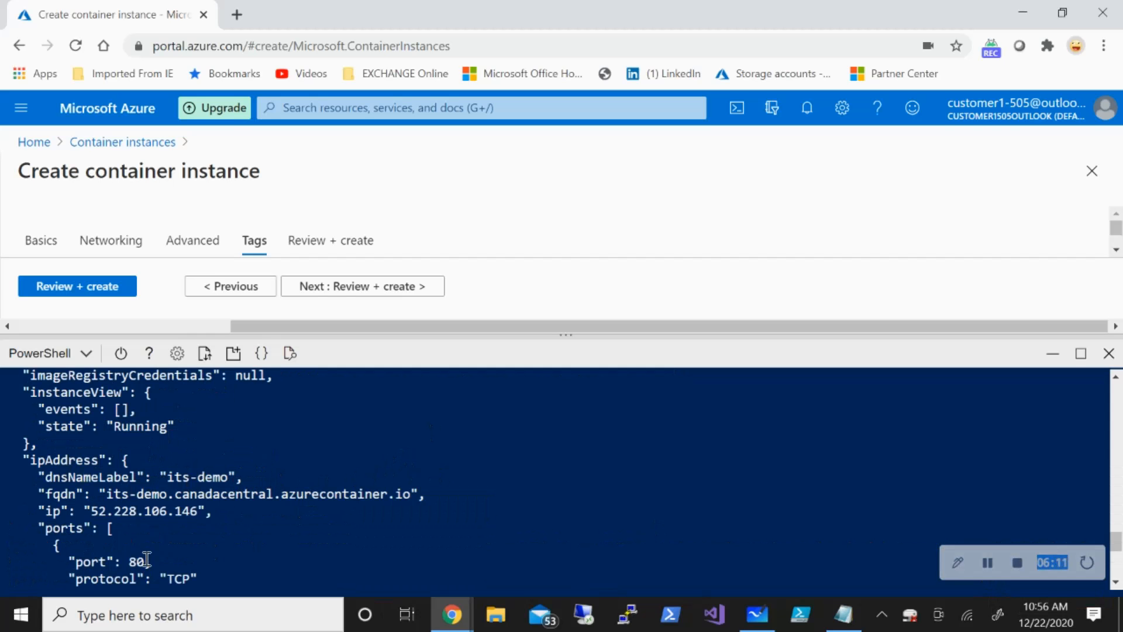
pyautogui.scroll(-3, 176, 555)
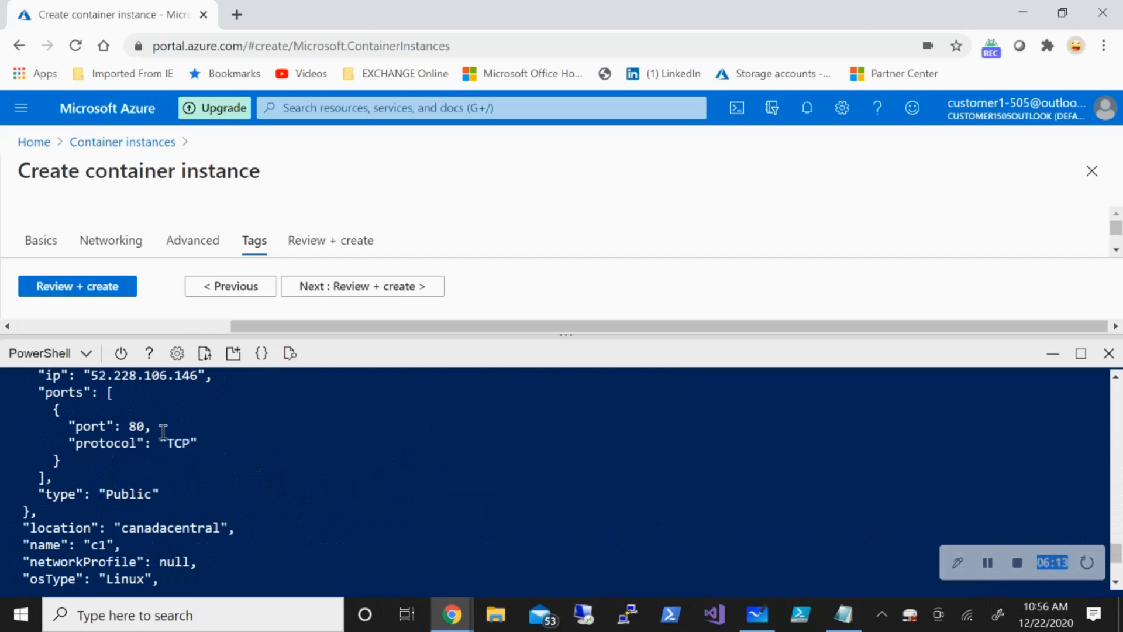
pyautogui.scroll(-3, 284, 484)
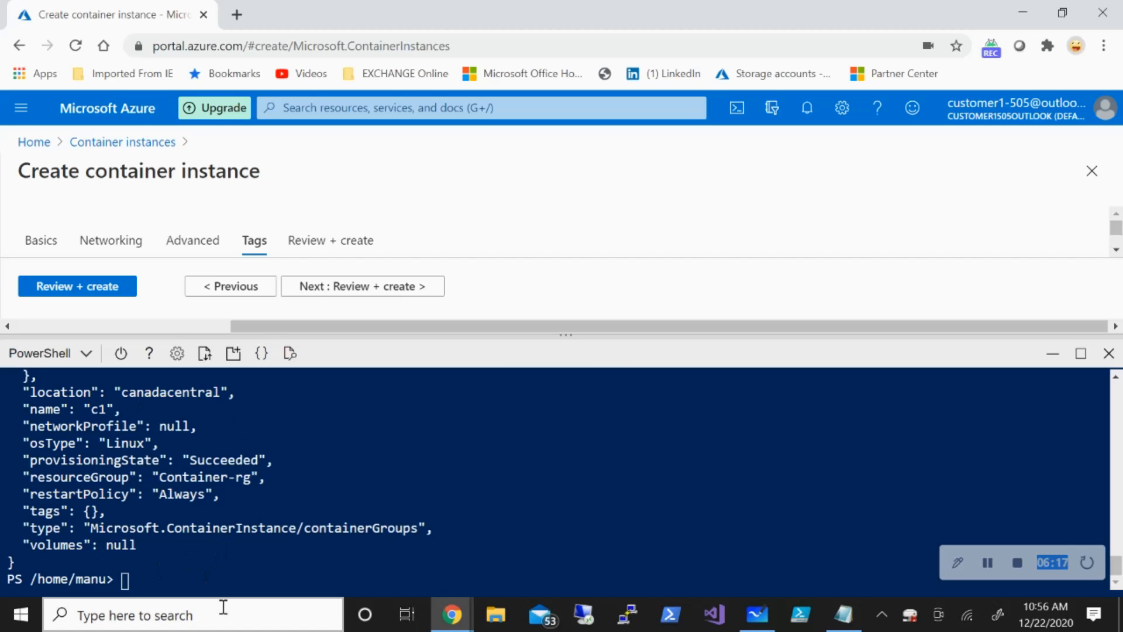
# Copy the az container show command from Notepad and run it in Cloud Shell to list c1's FQDN and provisioning state as a table.
pyautogui.click(843, 614)
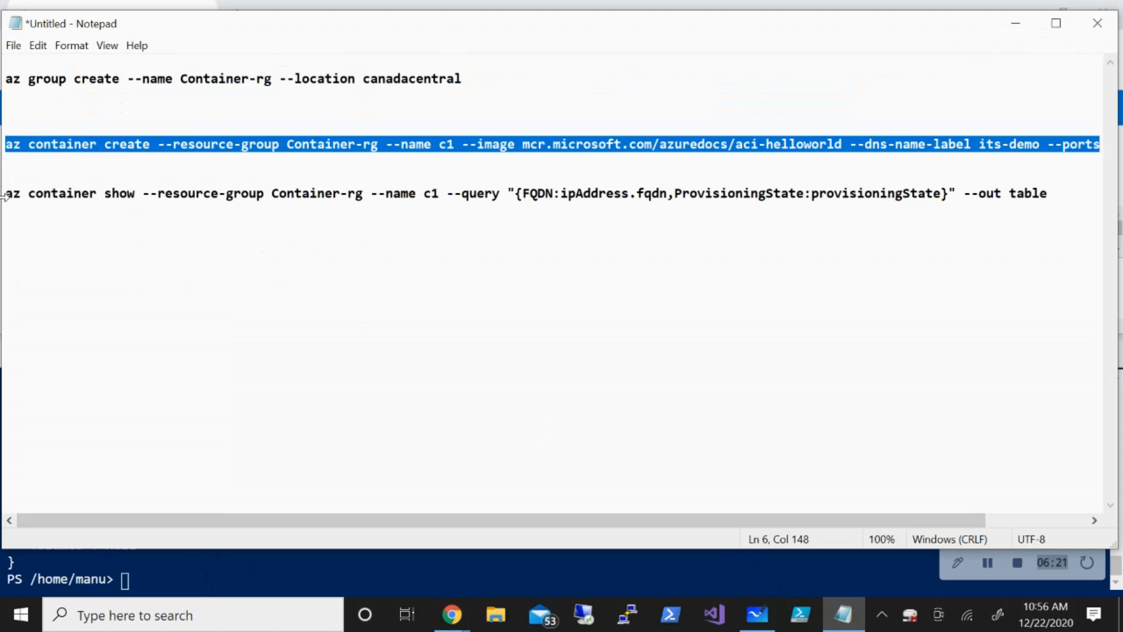
pyautogui.moveTo(4, 195); pyautogui.dragTo(623, 224)
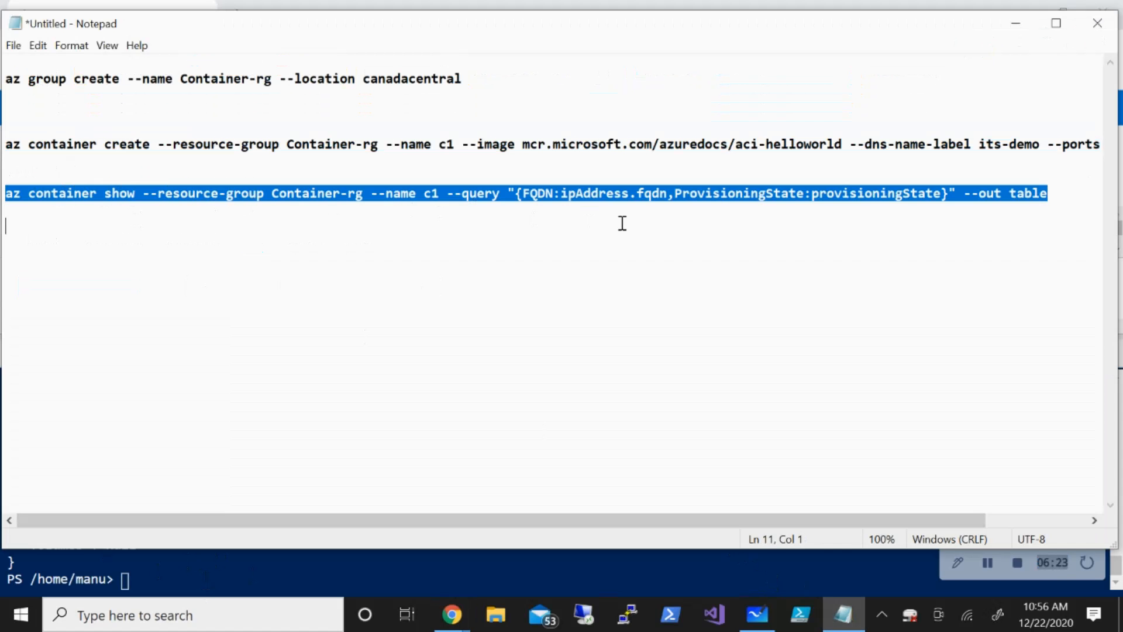
pyautogui.rightClick(387, 194)
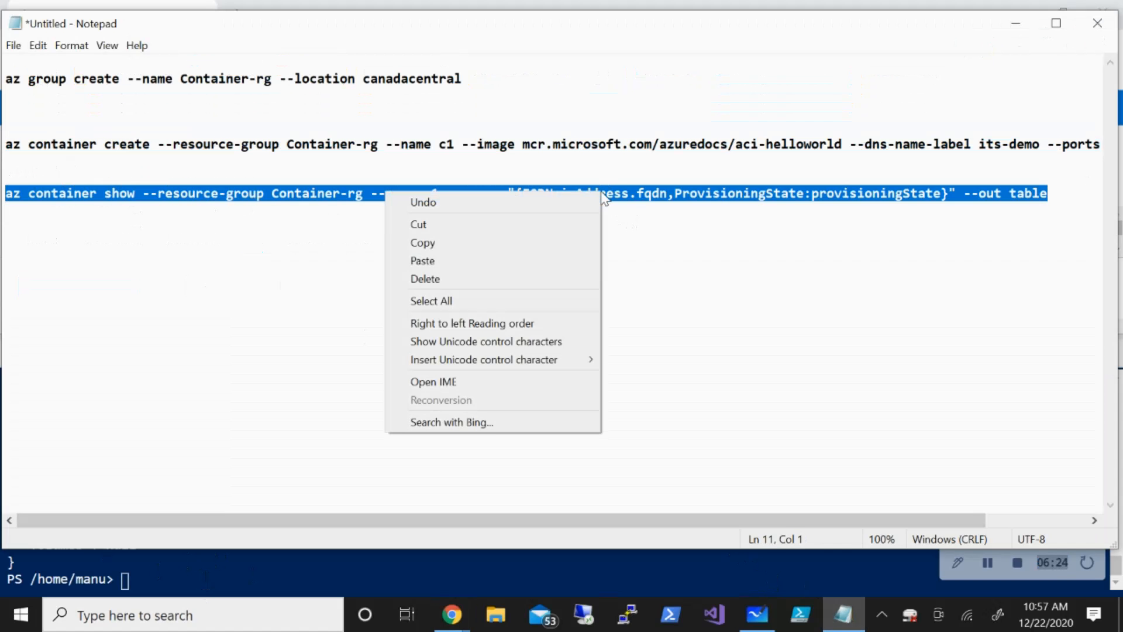
pyautogui.click(497, 234)
pyautogui.moveTo(451, 614)
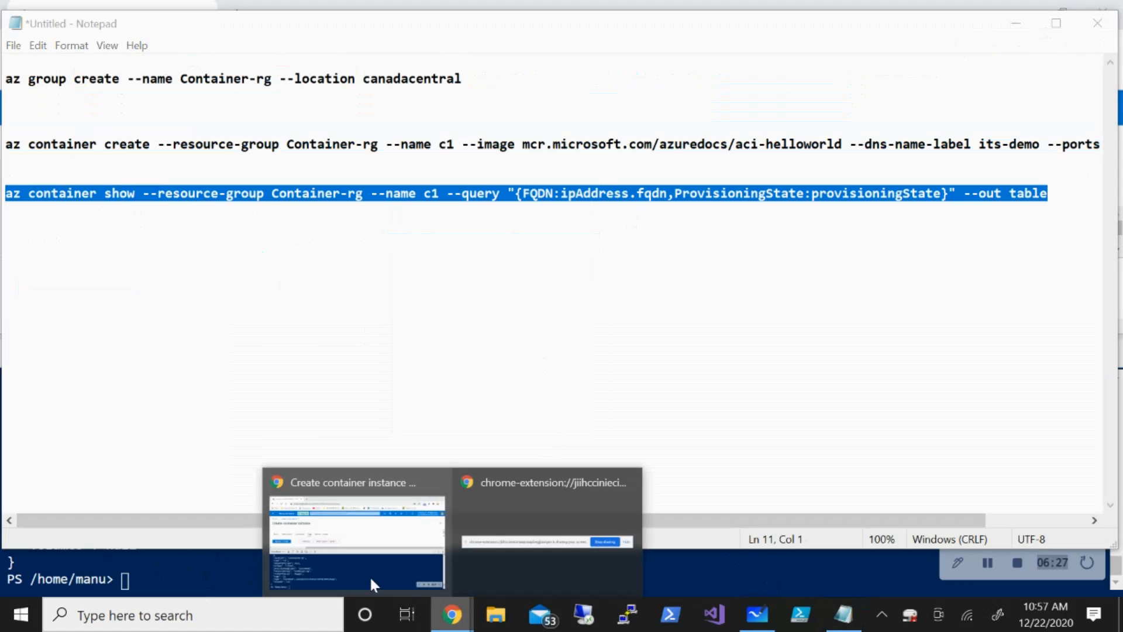
pyautogui.click(339, 571)
pyautogui.rightClick(165, 571)
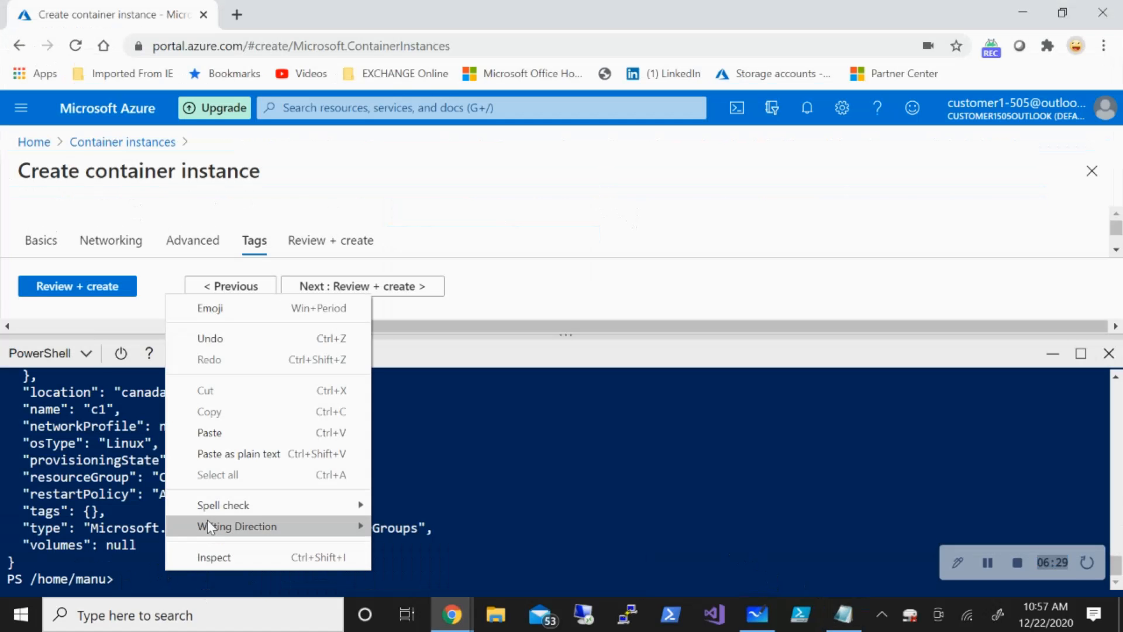
pyautogui.click(222, 432)
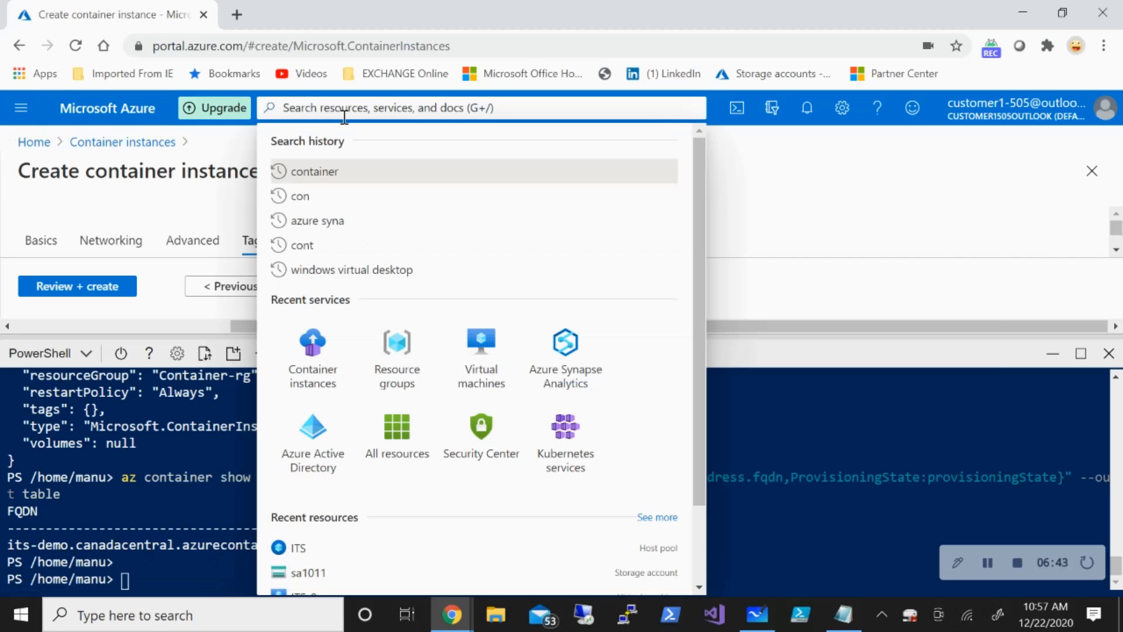
# Search the portal for container instances, minimize Cloud Shell, and open the c1 instance's overview.
pyautogui.write('contain')
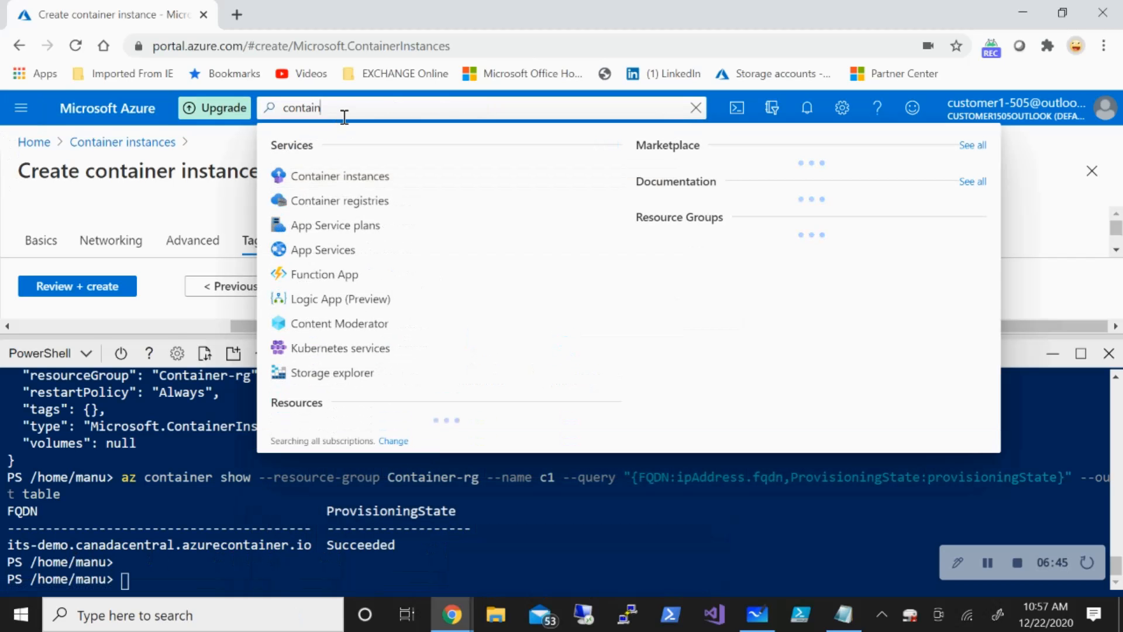
pyautogui.click(372, 177)
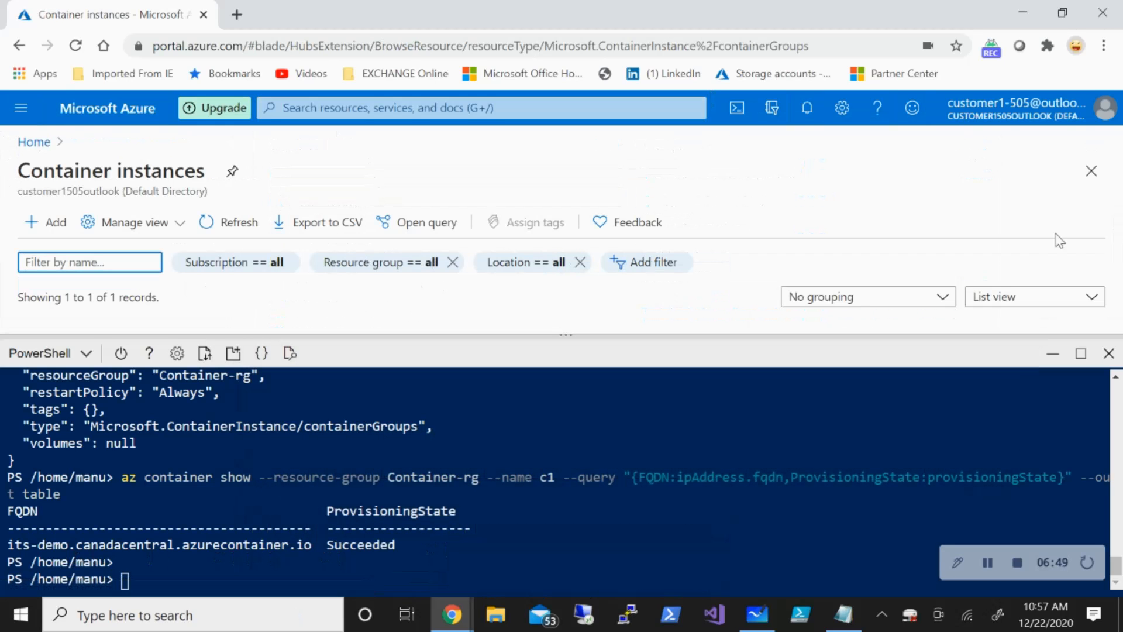
pyautogui.click(1053, 355)
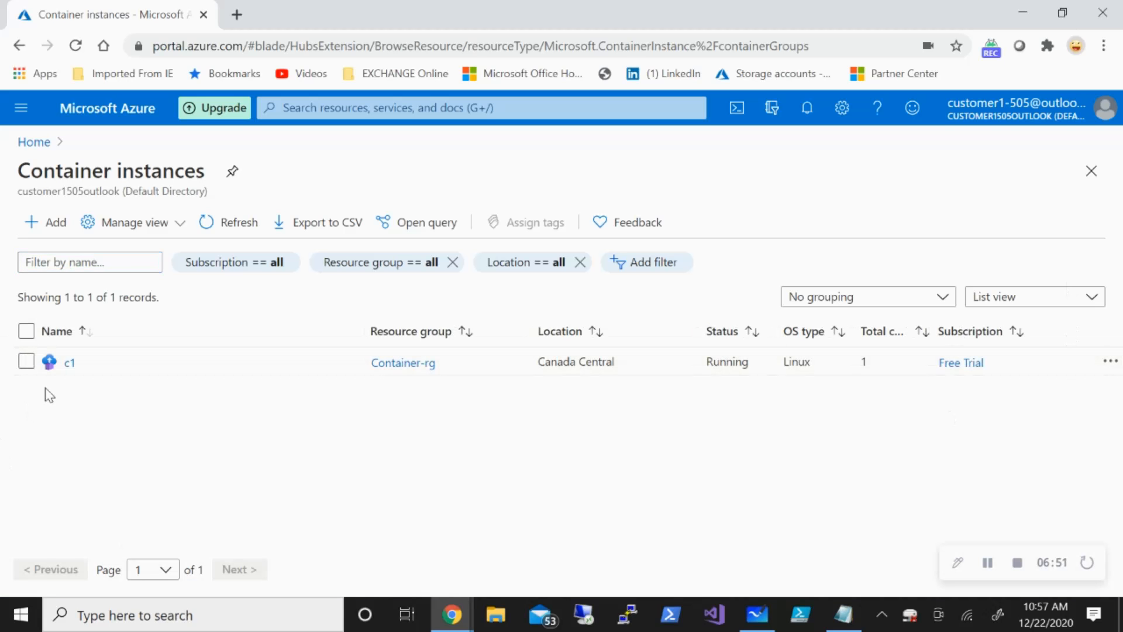
pyautogui.click(73, 364)
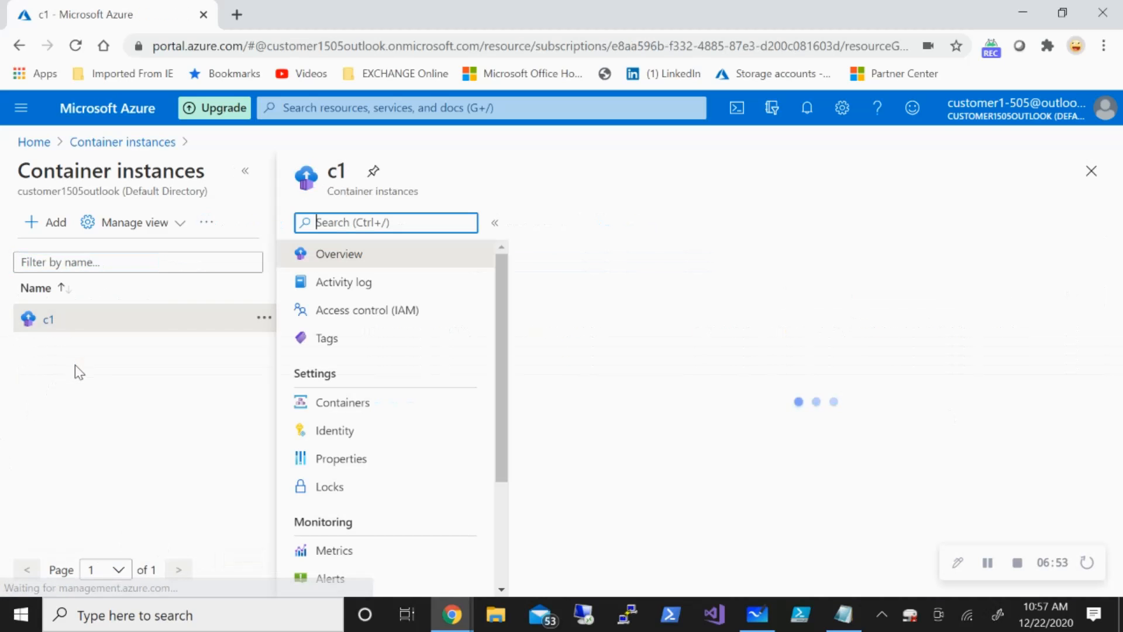
# Copy the FQDN of c1 and open that address in a new browser tab.
pyautogui.moveTo(846, 367)
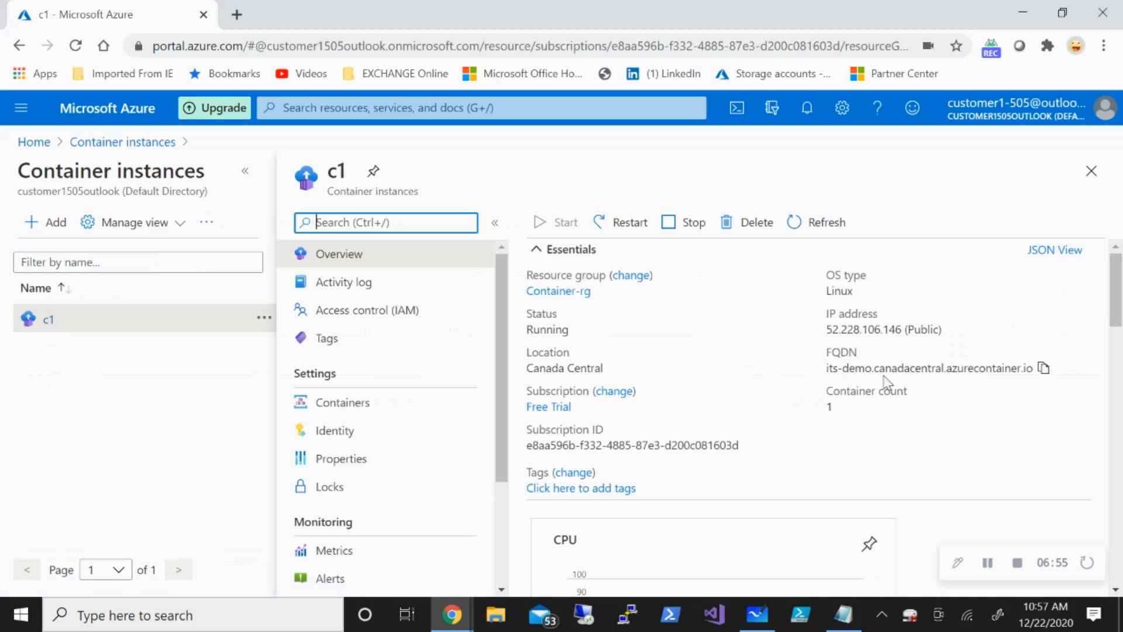
pyautogui.click(1042, 369)
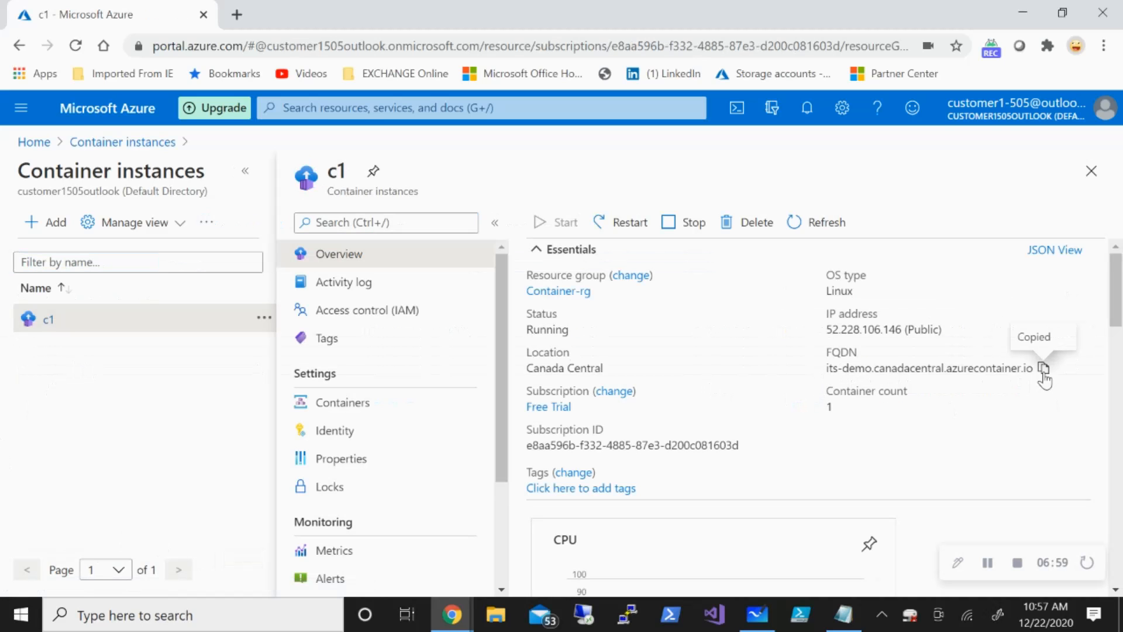
pyautogui.click(237, 15)
pyautogui.rightClick(228, 45)
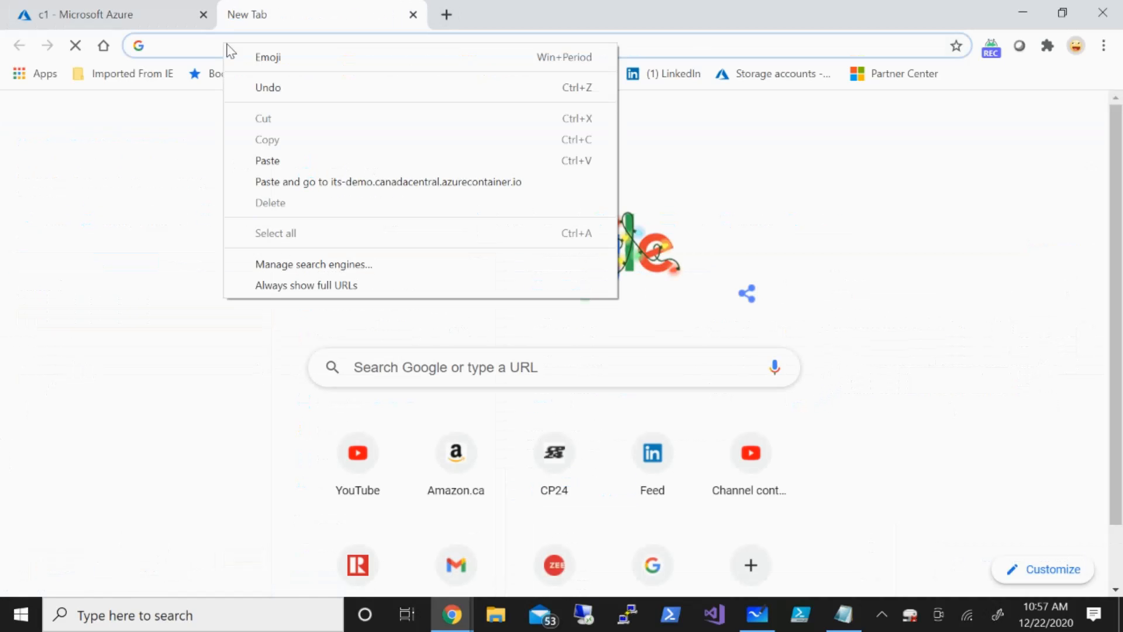
pyautogui.click(286, 188)
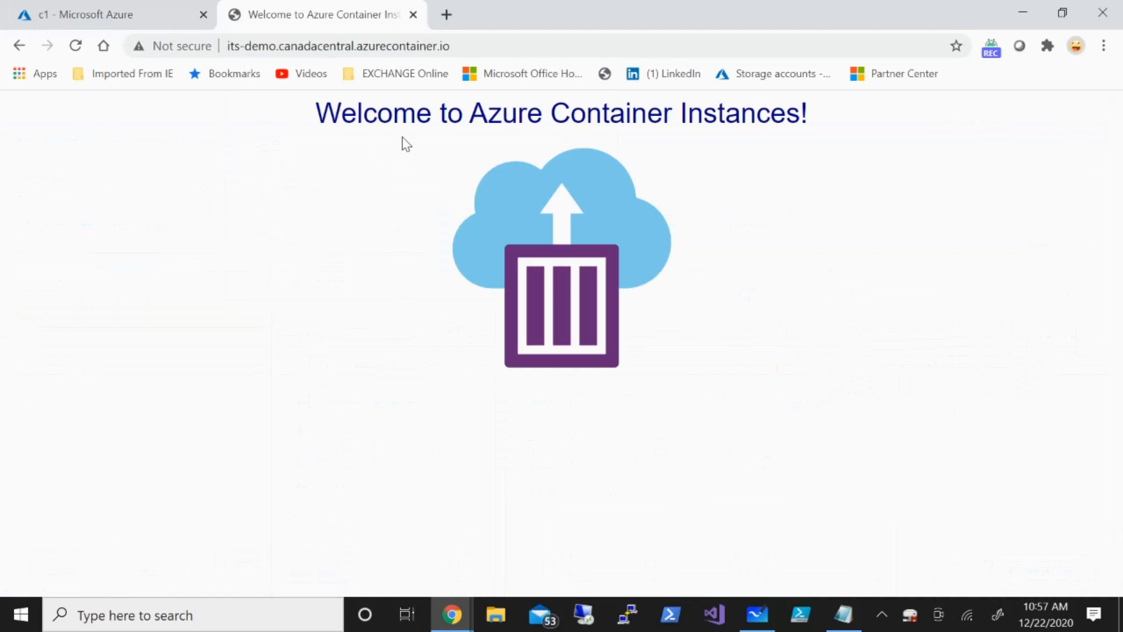
# Highlight the container's welcome heading, clear the selection, and return to the c1 overview in the portal.
pyautogui.moveTo(317, 111); pyautogui.dragTo(826, 119)
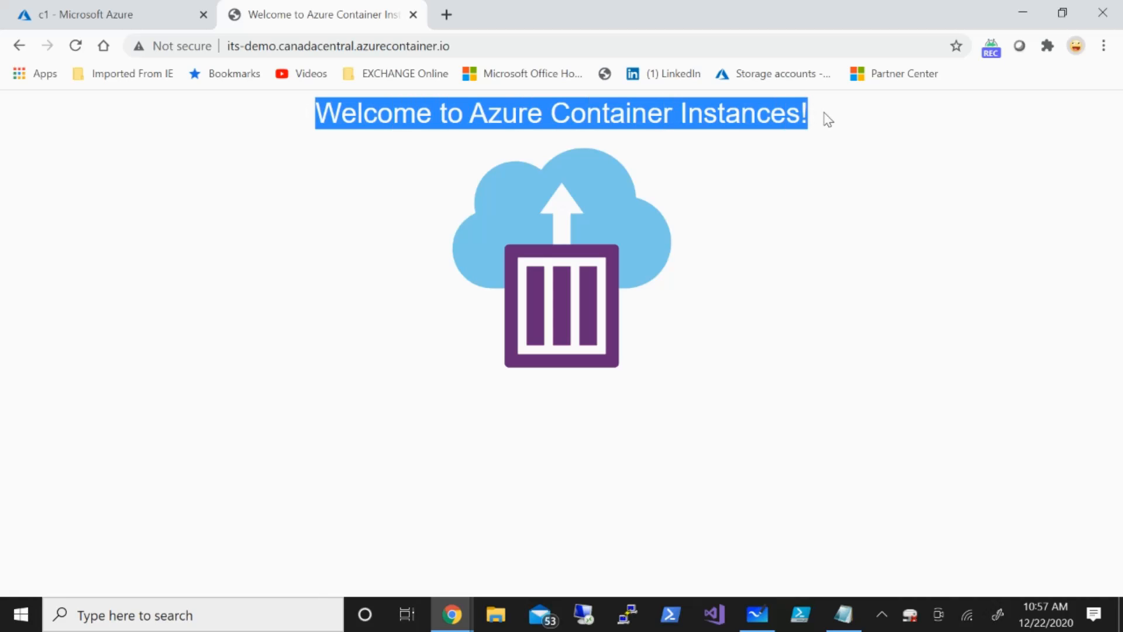
pyautogui.click(823, 302)
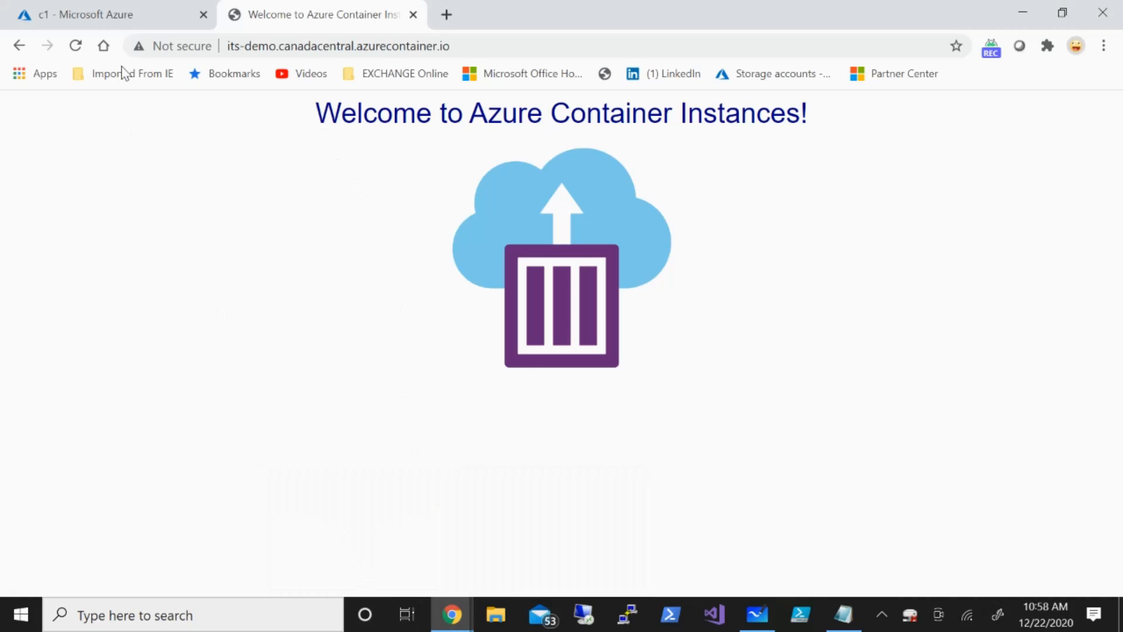
pyautogui.click(99, 15)
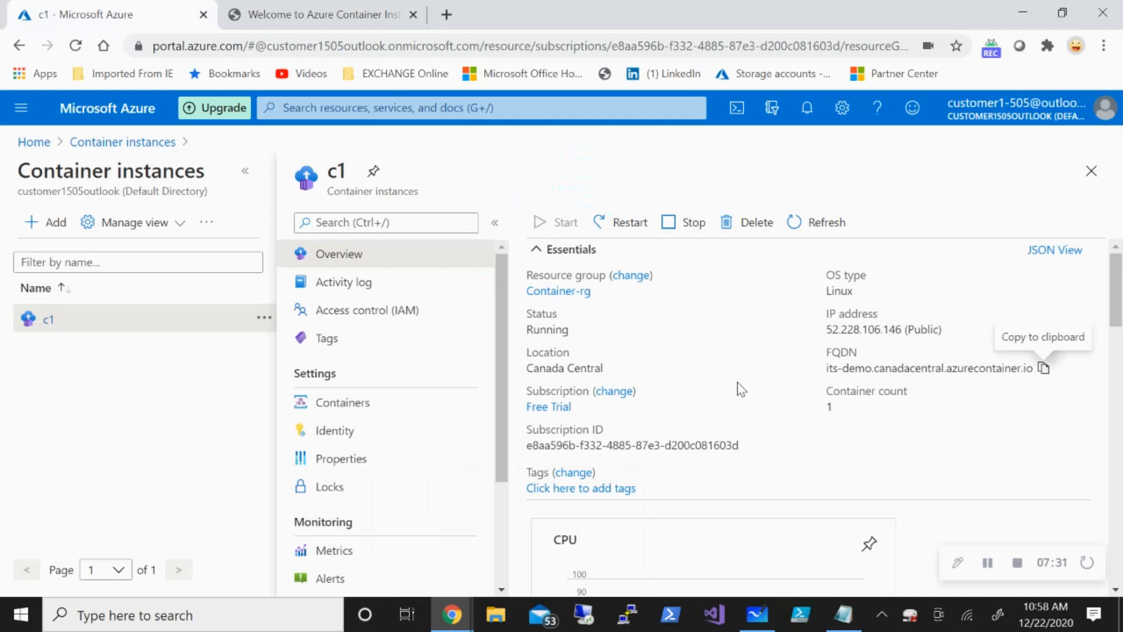